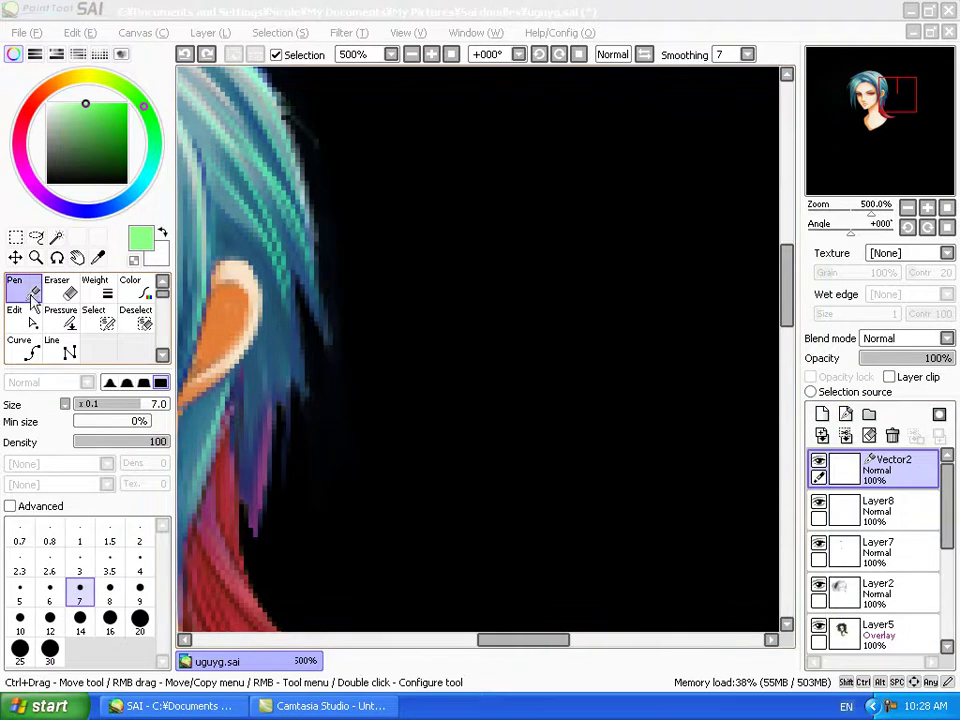
# Step: Draw a long diagonal green stroke, then bend its lower end into a hook along its vector path
pyautogui.moveTo(683, 213); pyautogui.dragTo(293, 428)
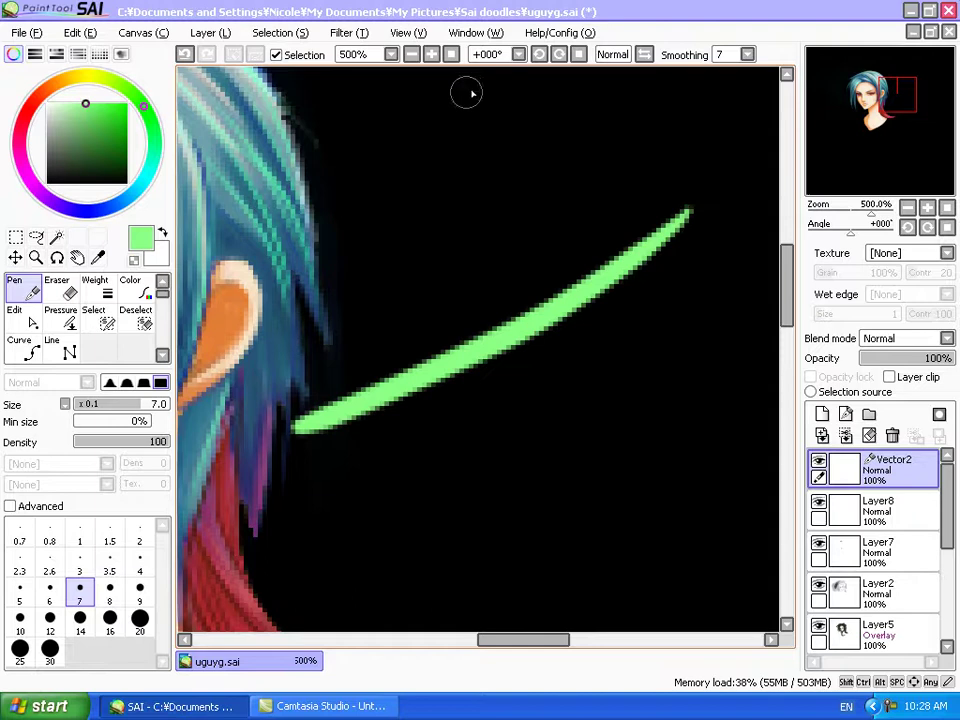
pyautogui.press('shift')
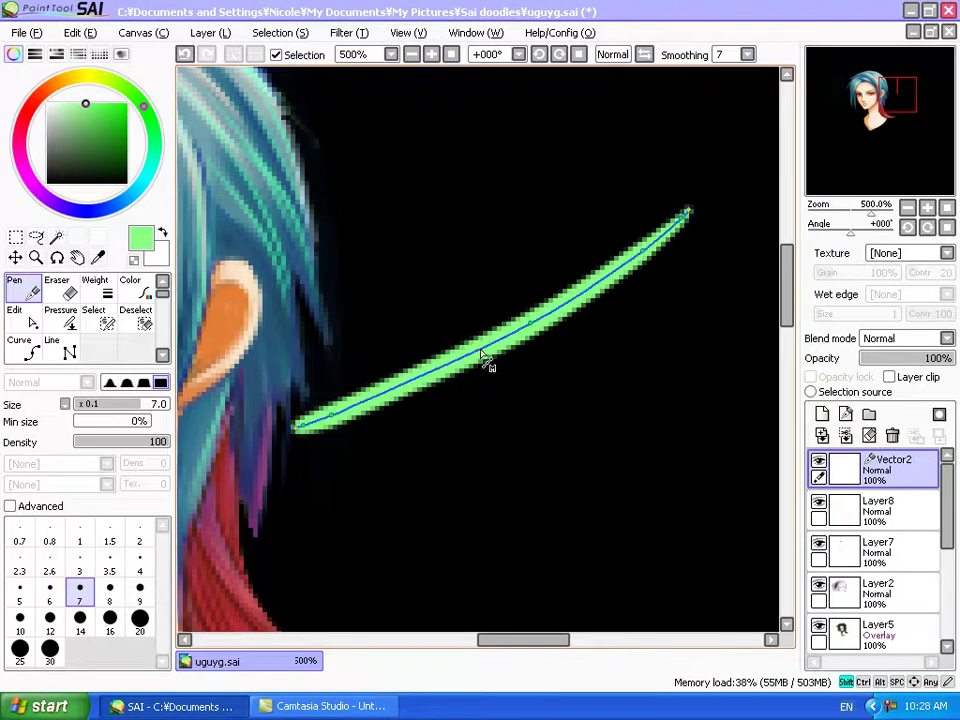
pyautogui.moveTo(476, 356)
pyautogui.mouseDown()
pyautogui.moveTo(404, 433)
pyautogui.moveTo(400, 454)
pyautogui.moveTo(614, 300)
pyautogui.moveTo(428, 379)
pyautogui.moveTo(460, 128)
pyautogui.moveTo(369, 146)
pyautogui.moveTo(266, 210)
pyautogui.moveTo(281, 300)
pyautogui.moveTo(618, 260)
pyautogui.moveTo(482, 189)
pyautogui.moveTo(606, 480)
pyautogui.moveTo(696, 379)
pyautogui.moveTo(443, 482)
pyautogui.moveTo(407, 450)
pyautogui.moveTo(574, 396)
pyautogui.moveTo(566, 459)
pyautogui.moveTo(450, 486)
pyautogui.moveTo(514, 424)
pyautogui.moveTo(443, 345)
pyautogui.mouseUp()
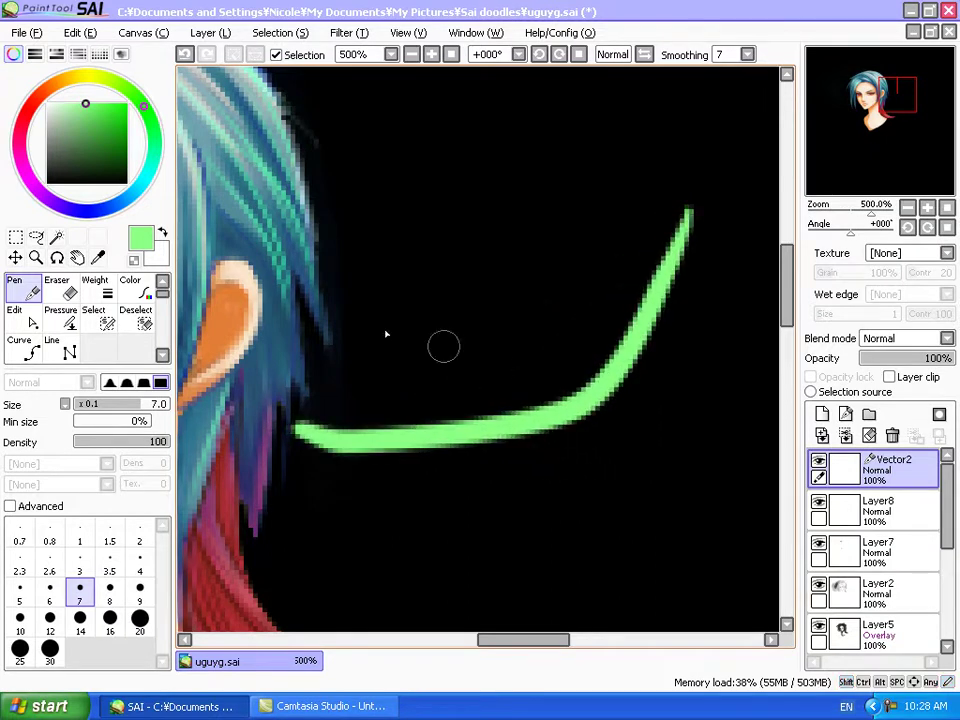
# Step: Drag the green stroke's points with the Edit tool until the hook becomes an even rising curve
pyautogui.click(27, 318)
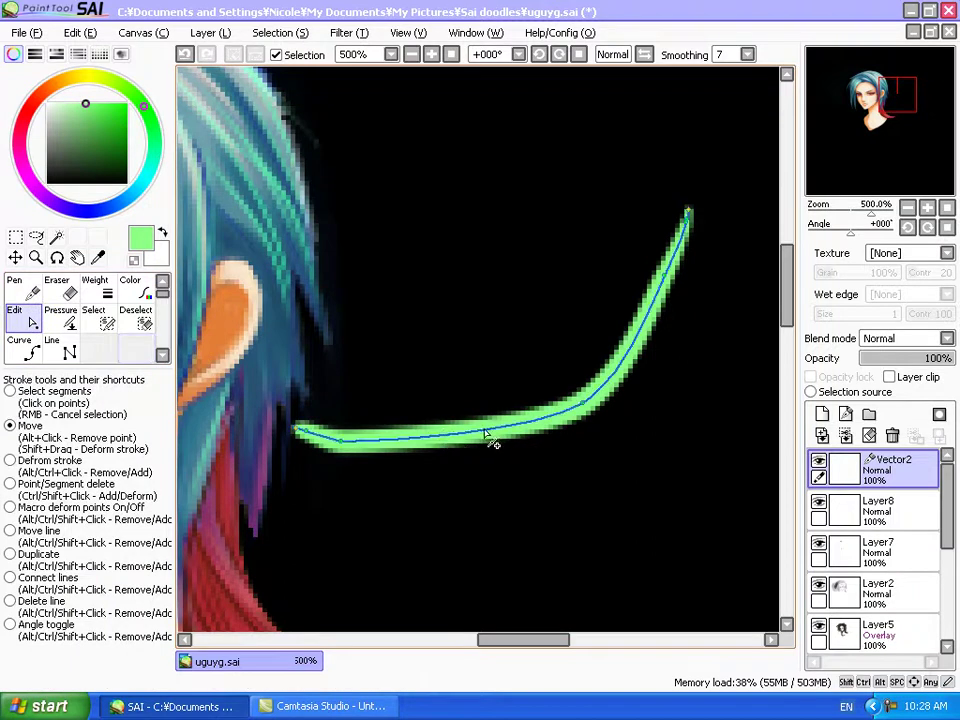
pyautogui.moveTo(487, 437)
pyautogui.mouseDown()
pyautogui.moveTo(450, 478)
pyautogui.moveTo(476, 462)
pyautogui.mouseUp()
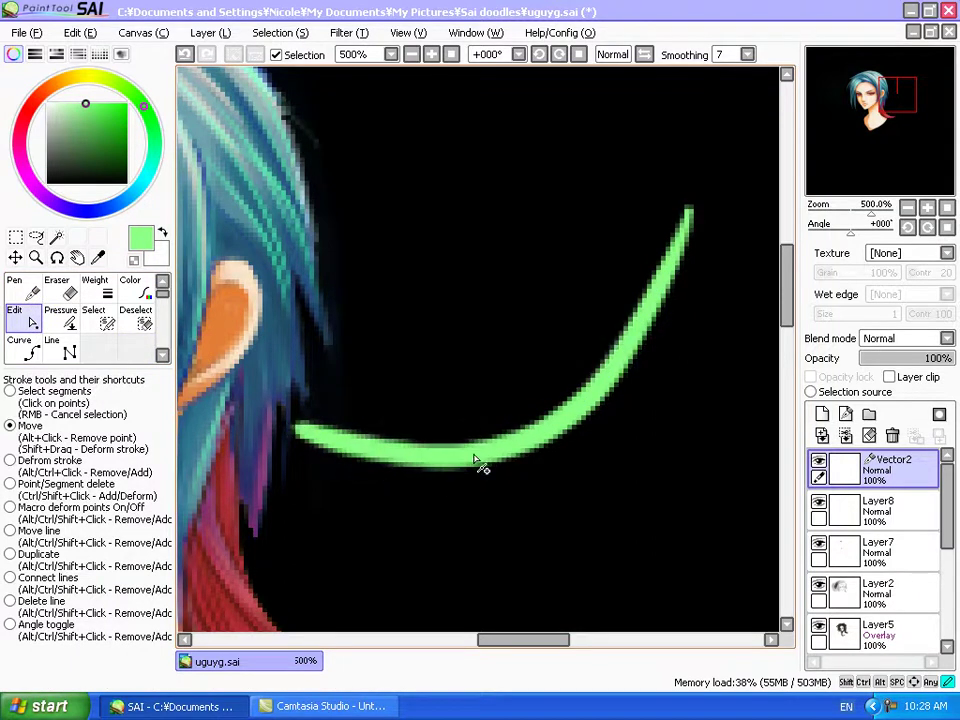
pyautogui.moveTo(579, 437); pyautogui.dragTo(656, 302)
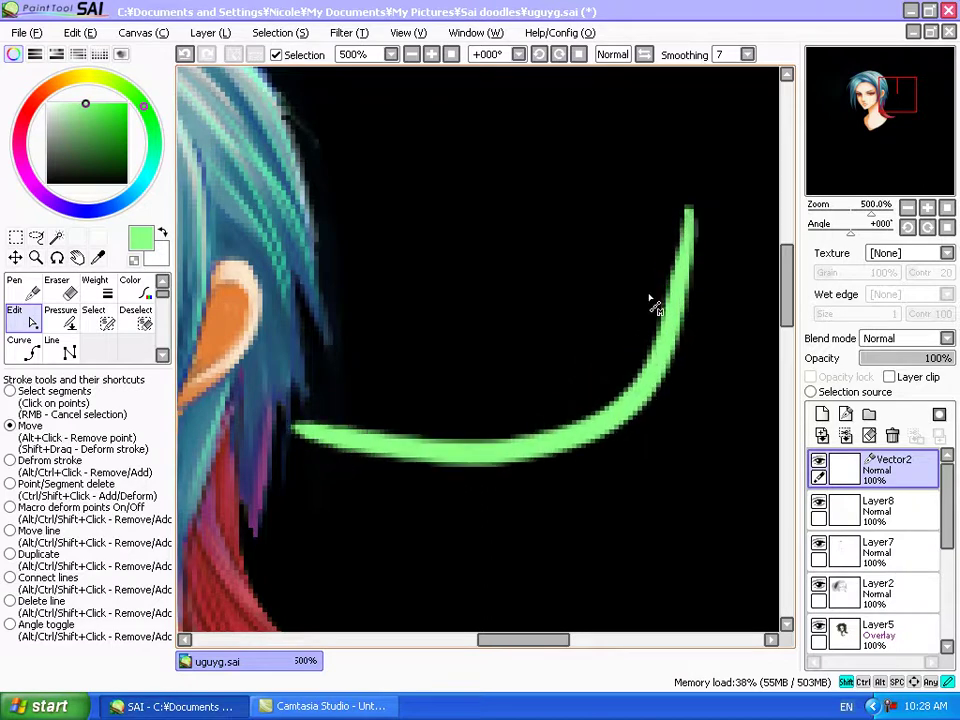
pyautogui.moveTo(460, 272)
pyautogui.mouseDown()
pyautogui.moveTo(414, 125)
pyautogui.moveTo(716, 455)
pyautogui.moveTo(379, 456)
pyautogui.moveTo(490, 470)
pyautogui.moveTo(439, 272)
pyautogui.moveTo(396, 159)
pyautogui.moveTo(647, 525)
pyautogui.moveTo(541, 311)
pyautogui.moveTo(467, 242)
pyautogui.moveTo(617, 414)
pyautogui.mouseUp()
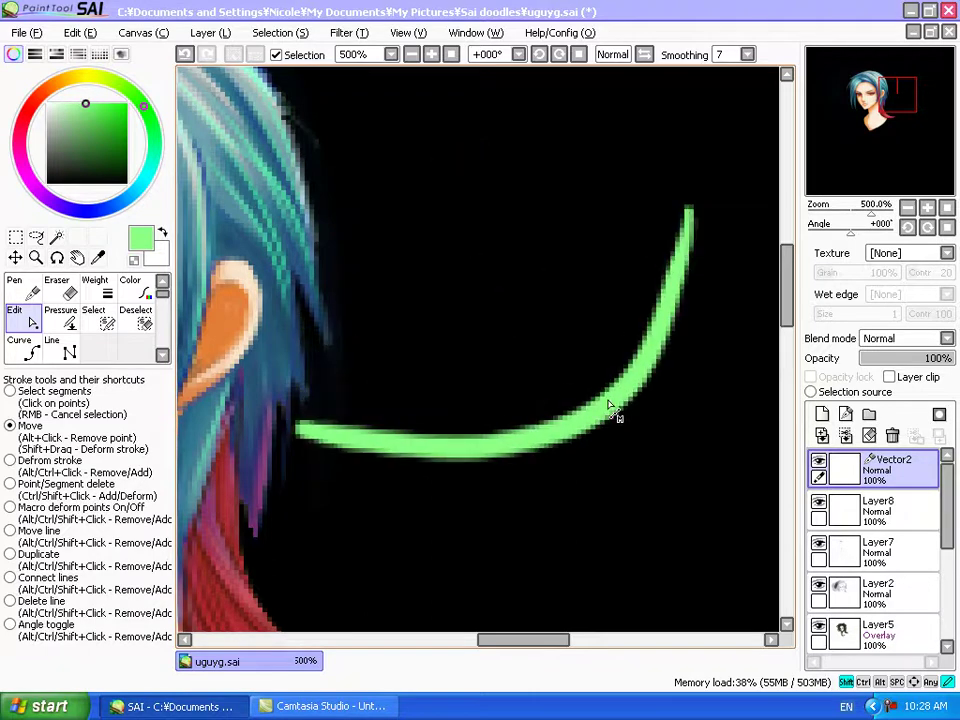
# Step: With the Weight tool, set the green stroke to weight 3.5, then to 16
pyautogui.click(110, 291)
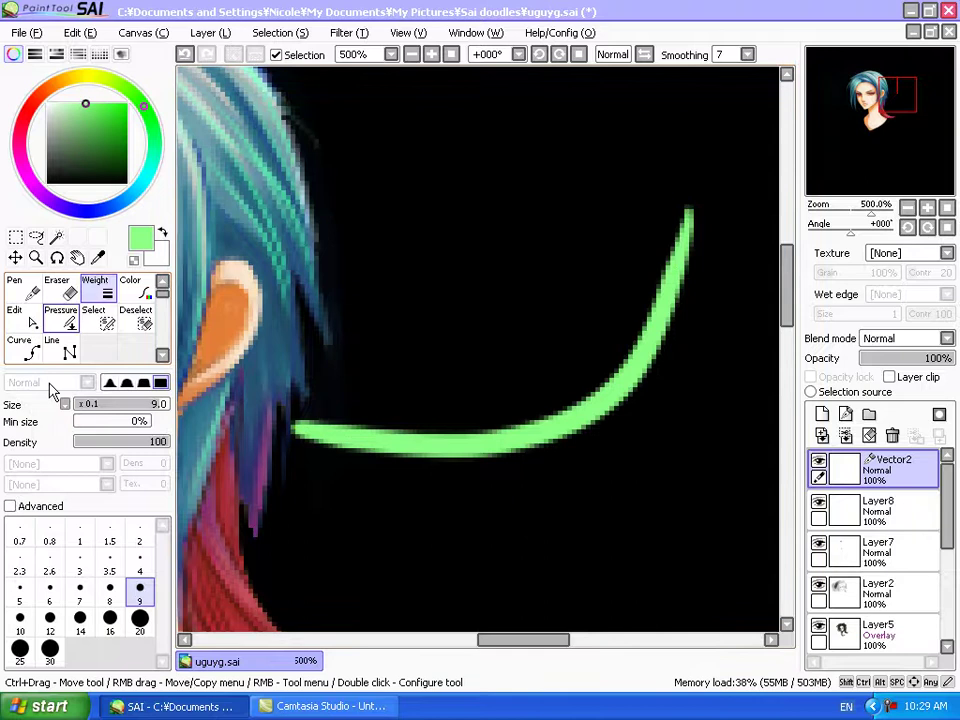
pyautogui.click(112, 568)
pyautogui.click(422, 449)
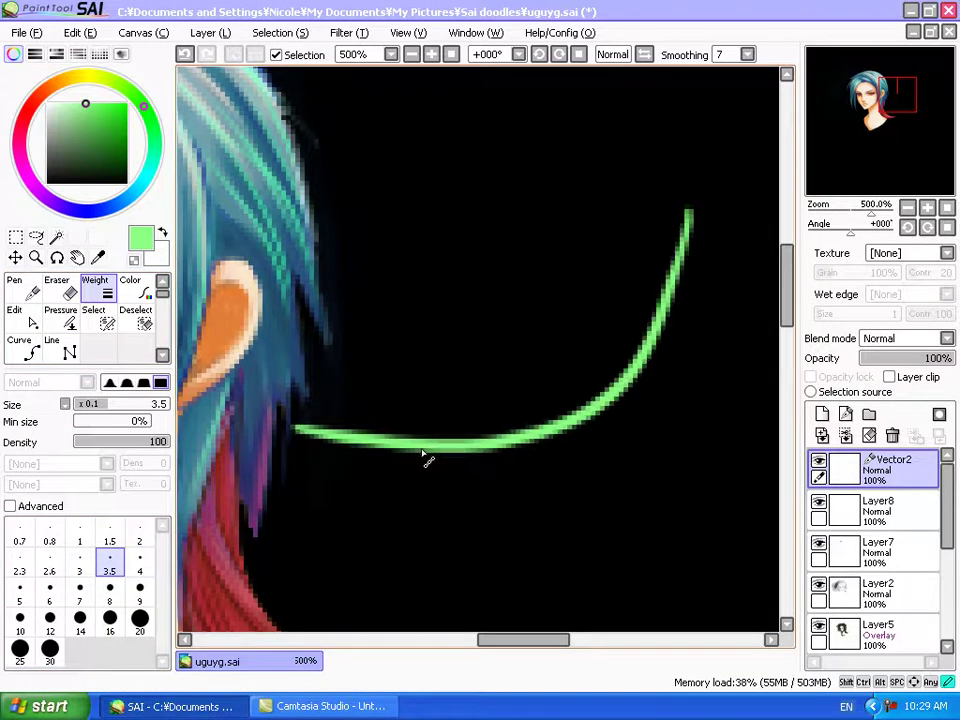
pyautogui.click(109, 619)
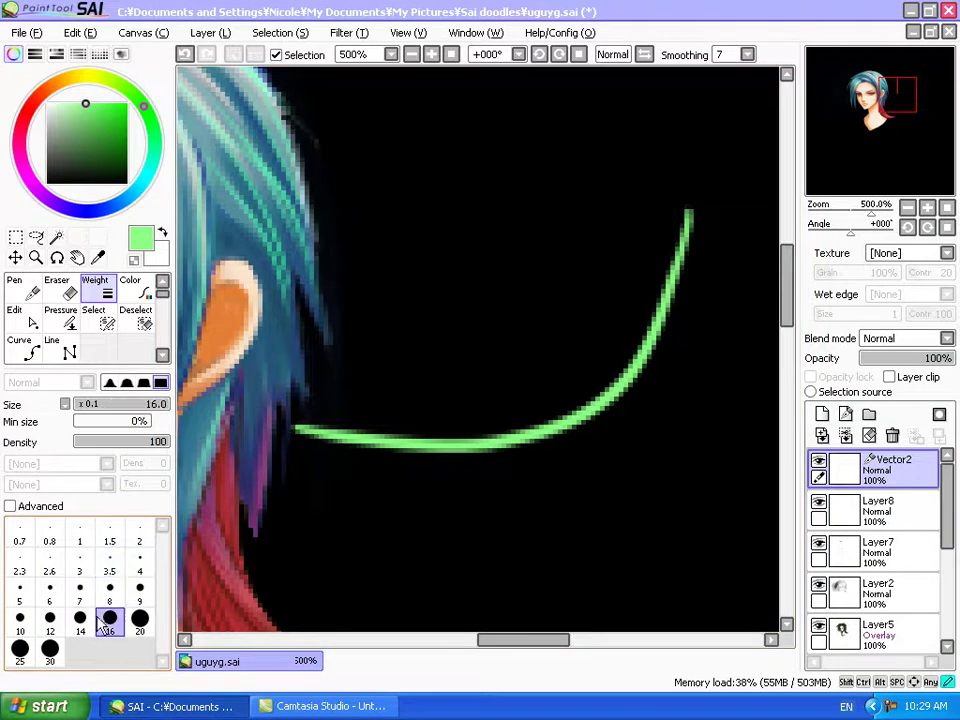
pyautogui.click(398, 450)
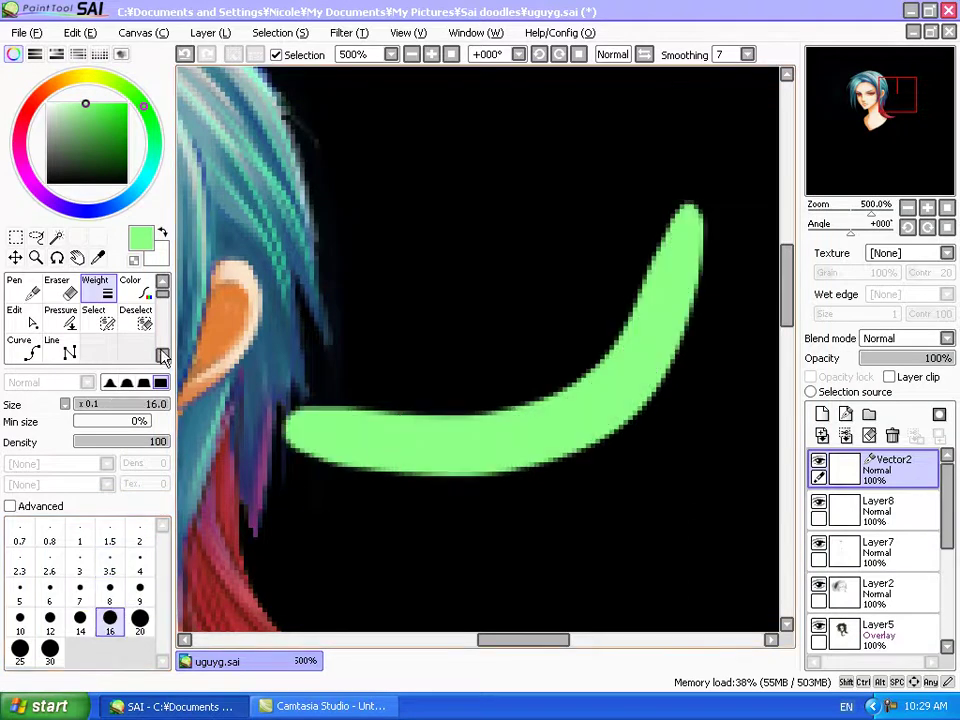
# Step: With the Pressure tool, taper the stroke's left end to a point and thicken its middle
pyautogui.click(62, 318)
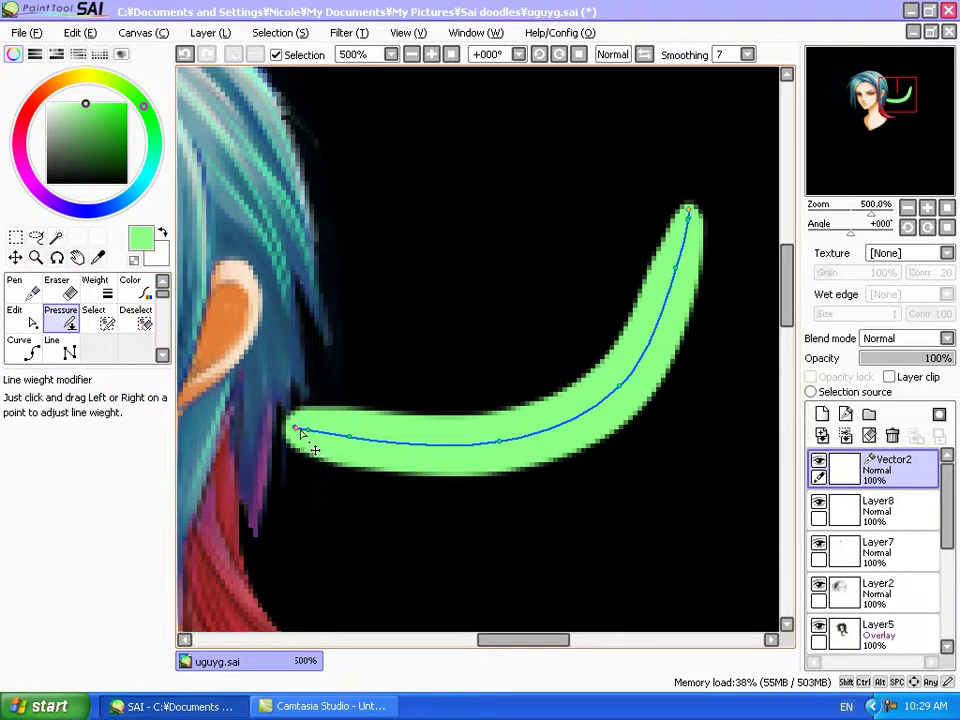
pyautogui.moveTo(300, 431); pyautogui.dragTo(272, 418)
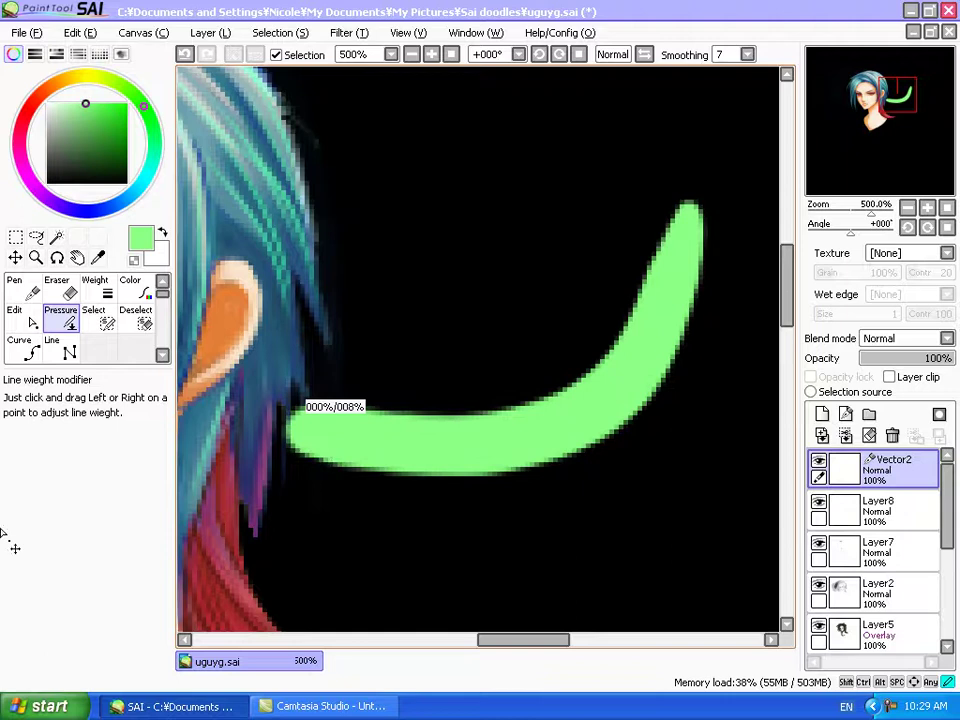
pyautogui.moveTo(2, 533); pyautogui.dragTo(137, 489)
pyautogui.moveTo(310, 432); pyautogui.dragTo(13, 459)
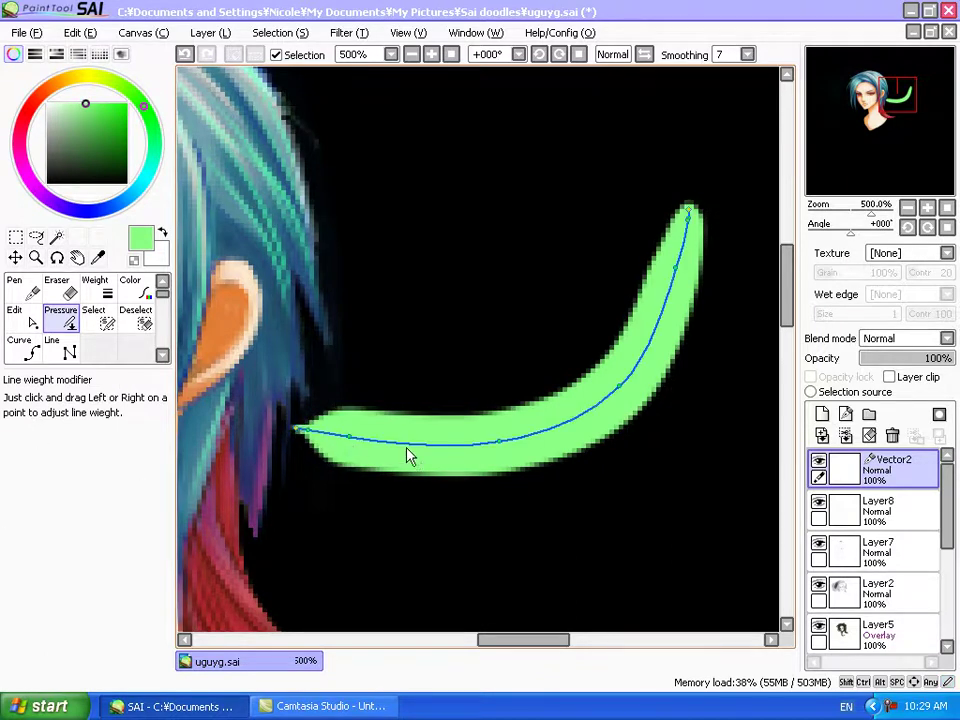
pyautogui.moveTo(354, 439)
pyautogui.mouseDown()
pyautogui.moveTo(186, 422)
pyautogui.moveTo(77, 441)
pyautogui.moveTo(14, 434)
pyautogui.moveTo(568, 476)
pyautogui.moveTo(617, 499)
pyautogui.moveTo(222, 456)
pyautogui.moveTo(58, 425)
pyautogui.moveTo(26, 429)
pyautogui.moveTo(139, 422)
pyautogui.moveTo(175, 405)
pyautogui.mouseUp()
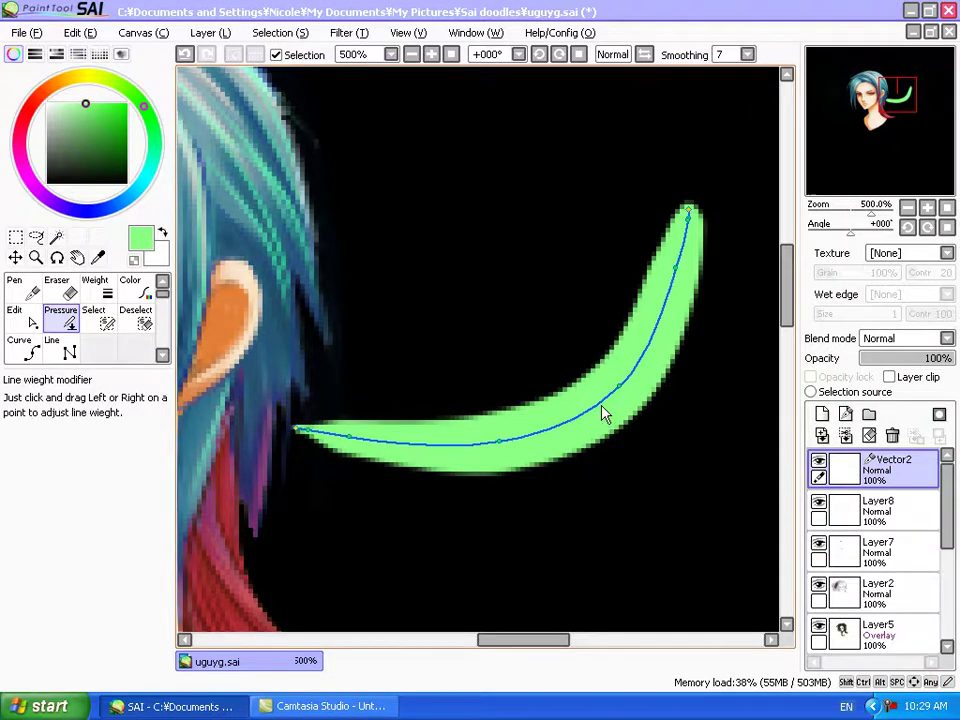
pyautogui.moveTo(508, 452)
pyautogui.mouseDown()
pyautogui.moveTo(437, 397)
pyautogui.moveTo(279, 343)
pyautogui.moveTo(311, 364)
pyautogui.moveTo(793, 504)
pyautogui.moveTo(819, 524)
pyautogui.moveTo(328, 343)
pyautogui.moveTo(822, 484)
pyautogui.moveTo(767, 427)
pyautogui.mouseUp()
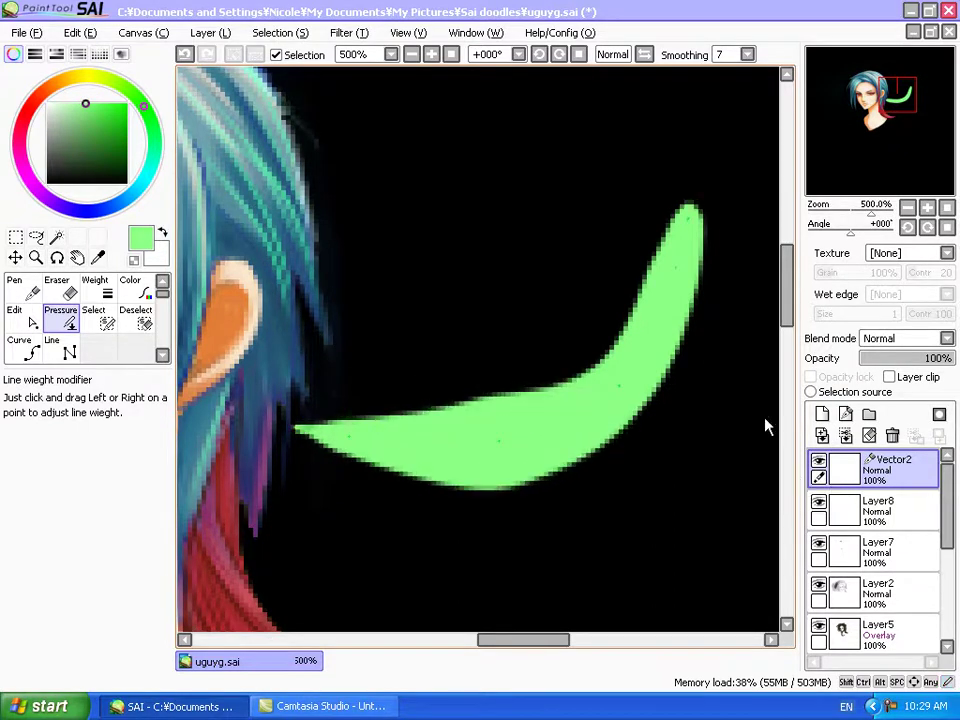
# Step: With the Color tool, recolour the stroke yellow, then periwinkle blue
pyautogui.click(136, 291)
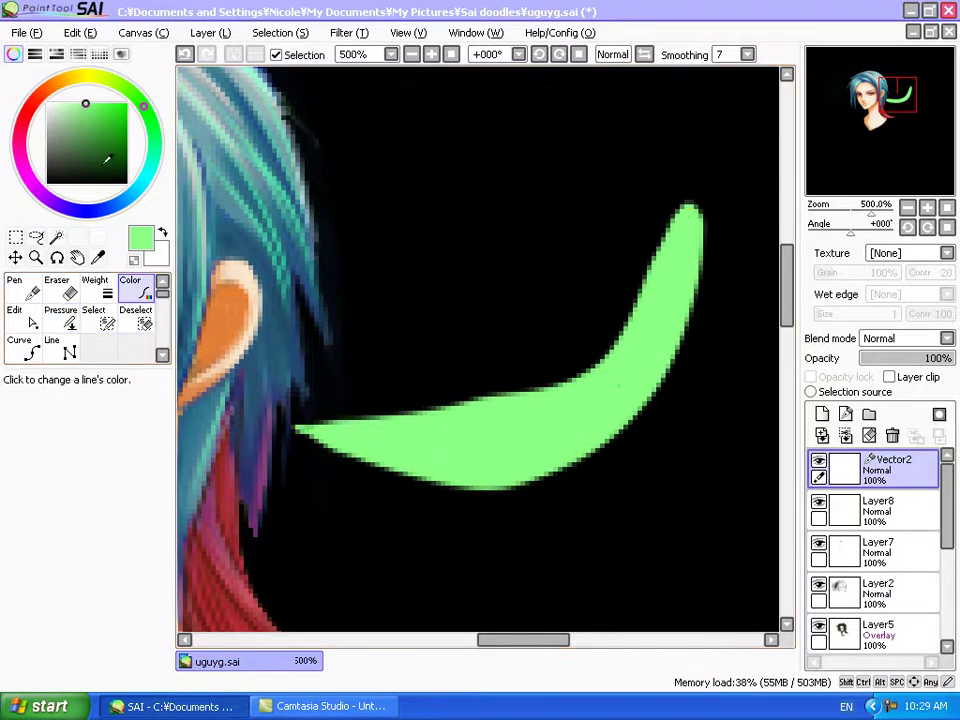
pyautogui.click(111, 88)
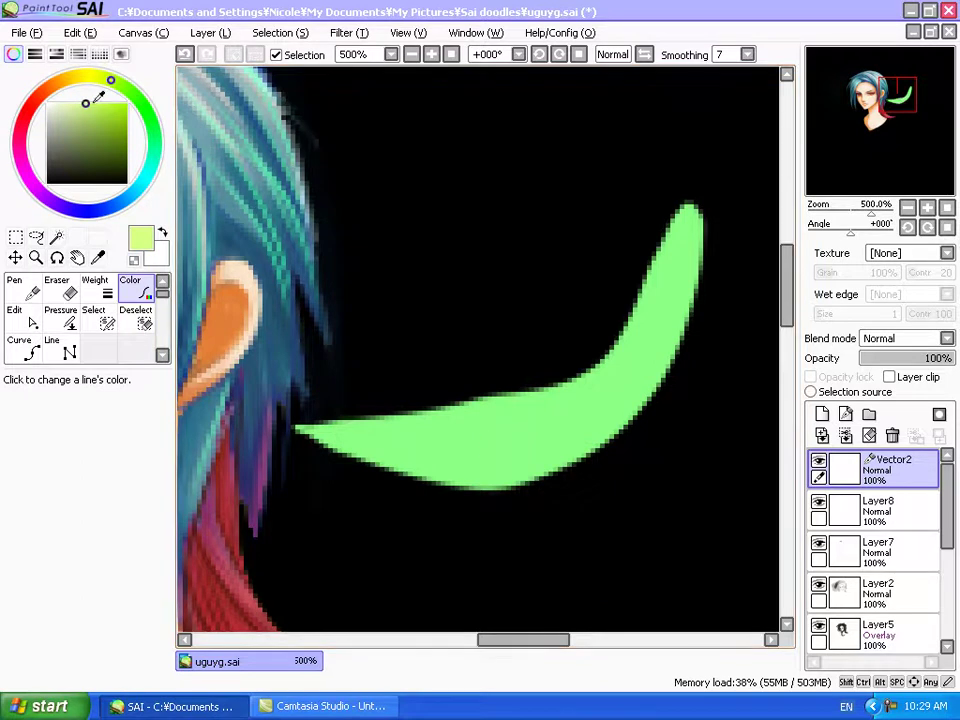
pyautogui.click(449, 442)
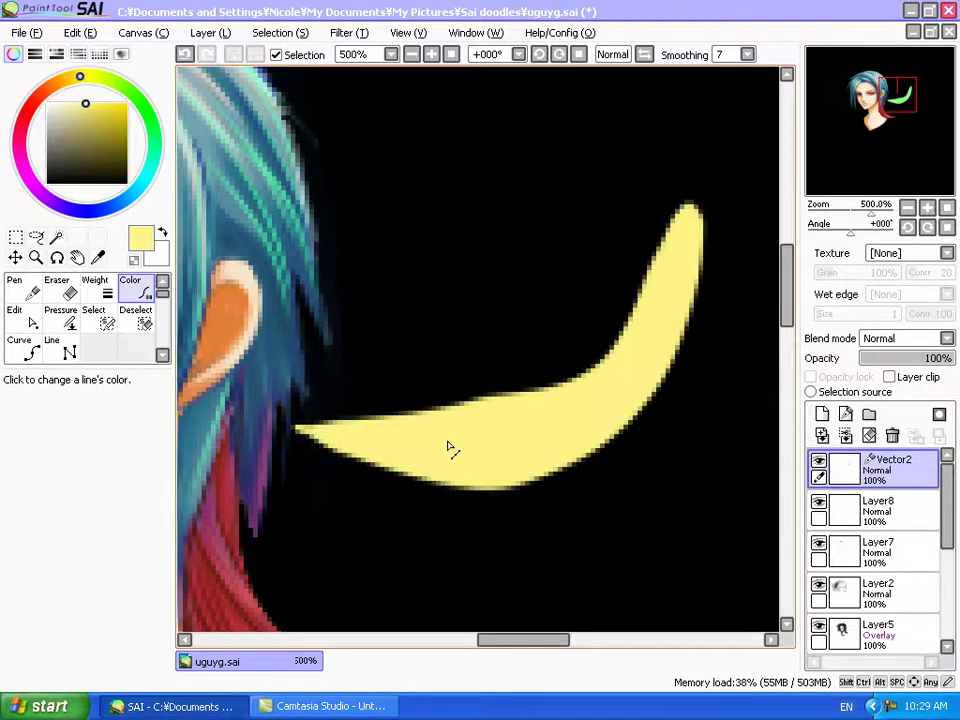
pyautogui.click(98, 211)
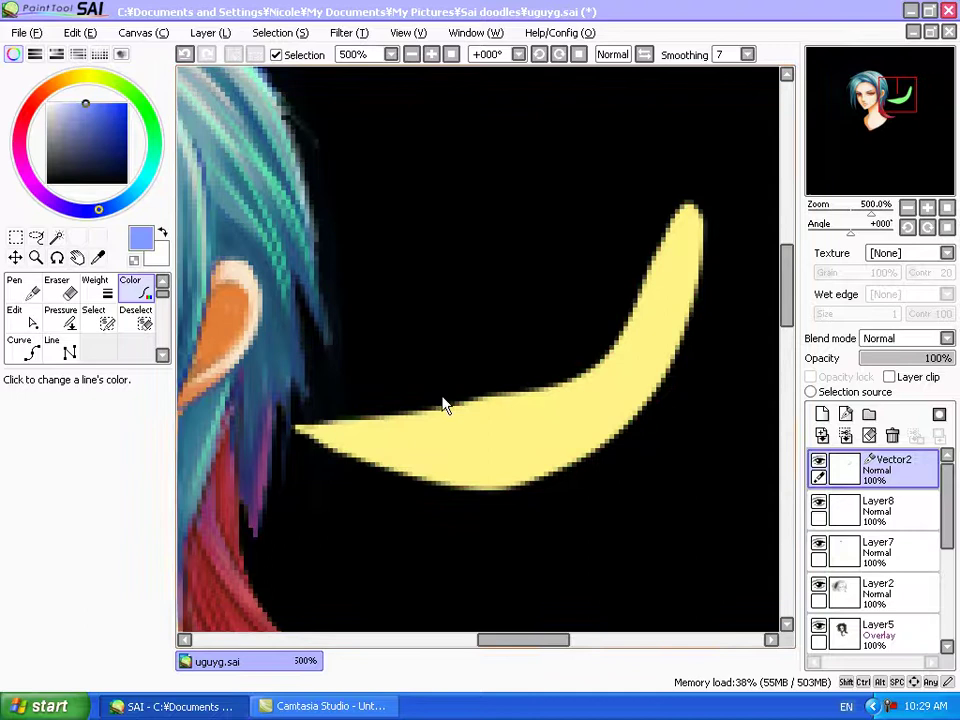
pyautogui.click(505, 458)
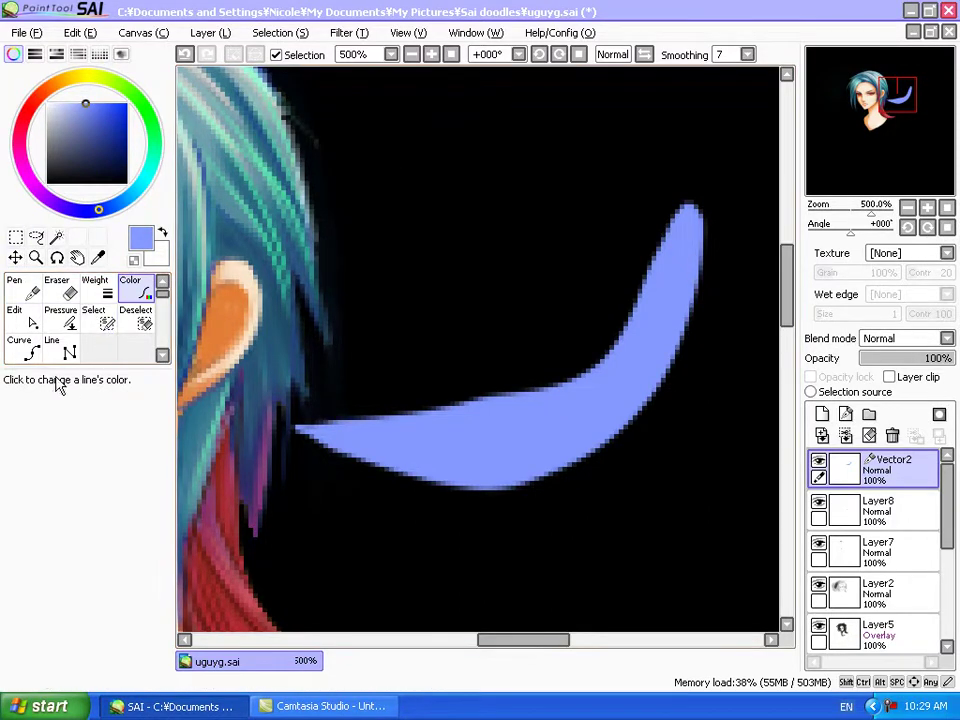
# Step: Box-select the whole blue stroke and drag it up-left, then over to the right
pyautogui.click(27, 322)
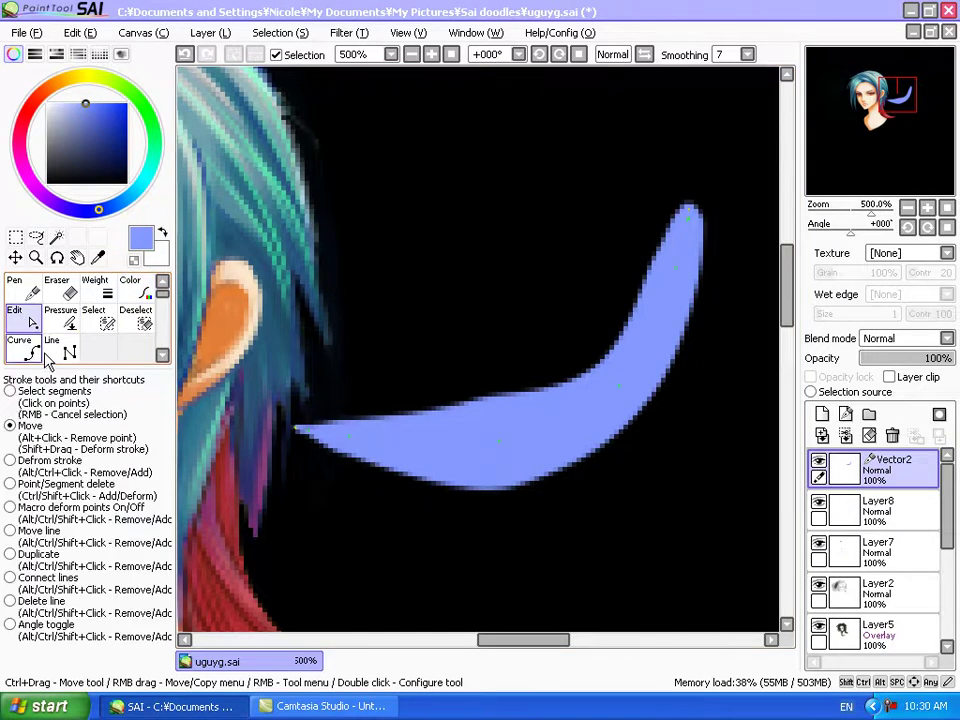
pyautogui.click(9, 392)
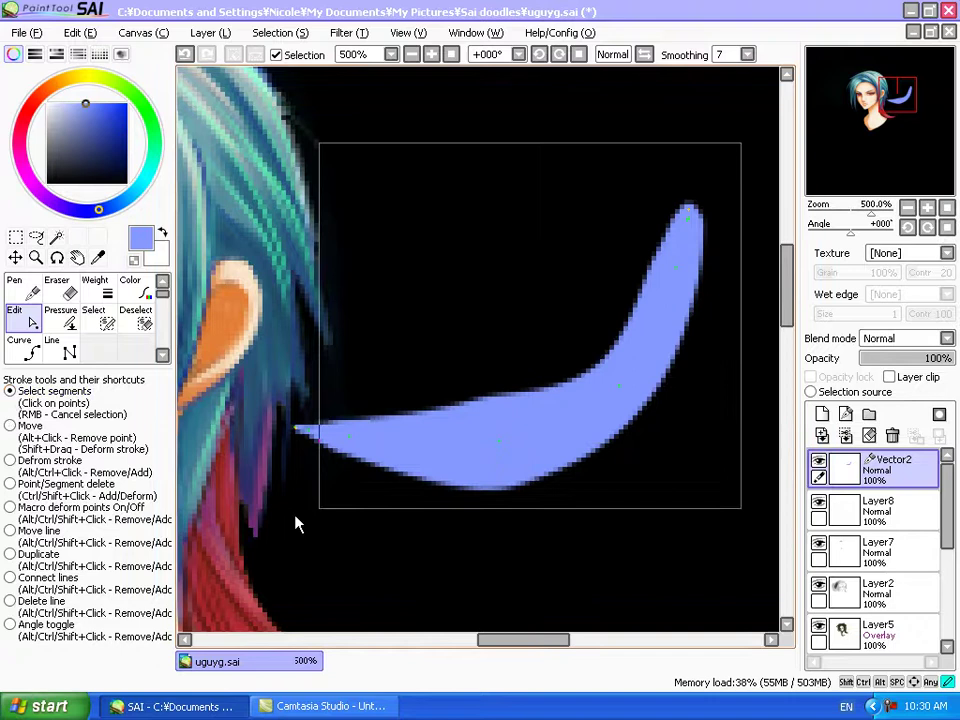
pyautogui.moveTo(668, 250); pyautogui.dragTo(322, 590)
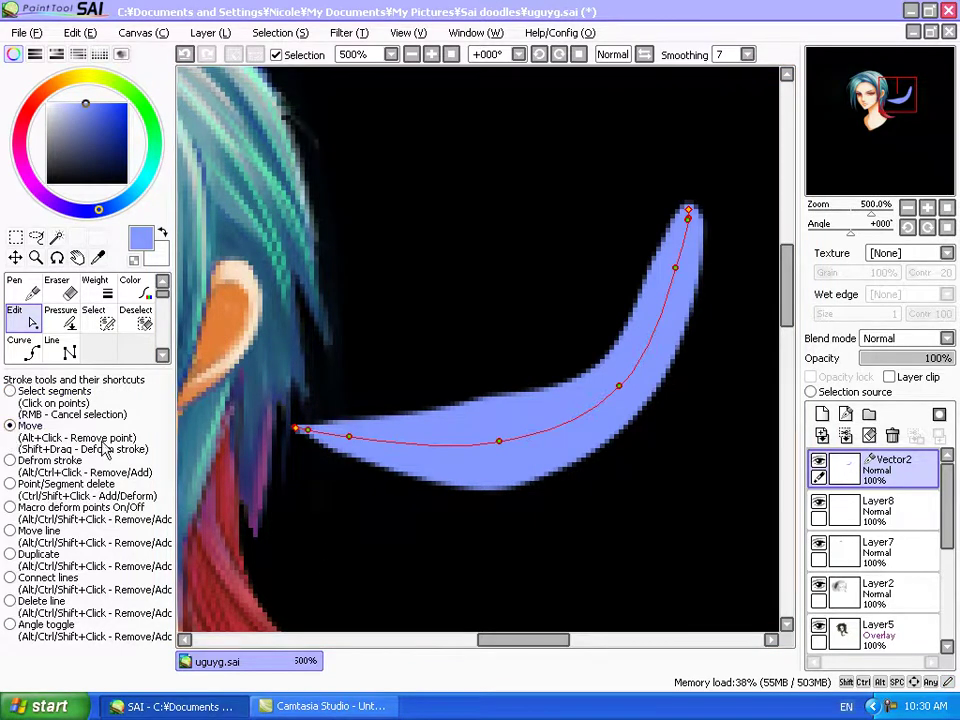
pyautogui.moveTo(508, 523); pyautogui.dragTo(470, 528)
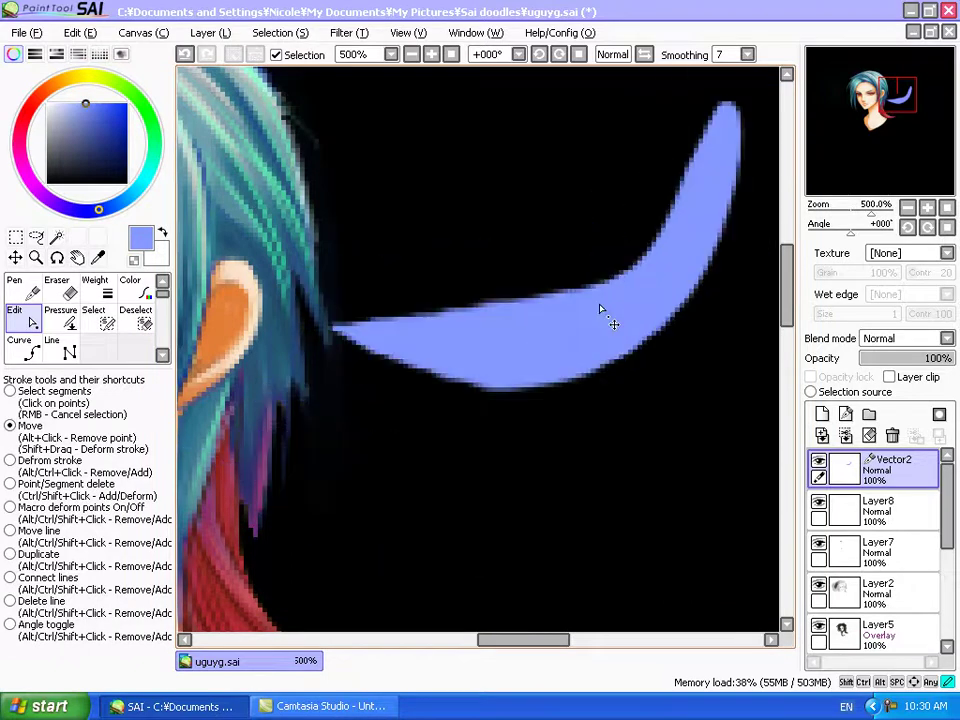
pyautogui.moveTo(469, 528)
pyautogui.mouseDown()
pyautogui.moveTo(530, 444)
pyautogui.moveTo(512, 465)
pyautogui.mouseUp()
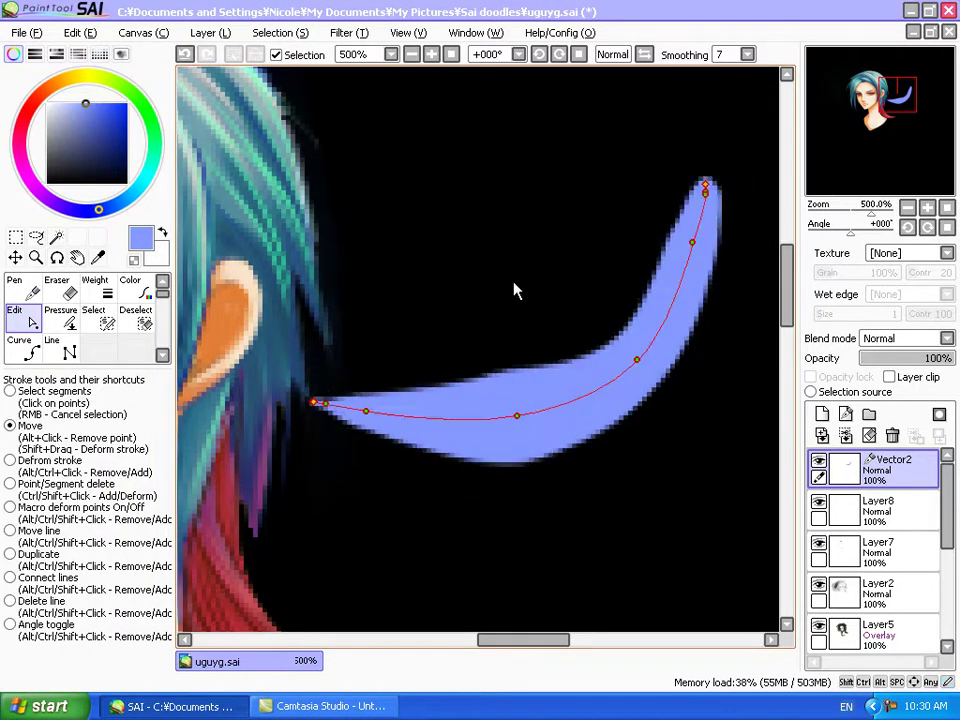
# Step: Undo the move, recolouring and earlier edits until the stroke is gone
pyautogui.click(185, 55)
pyautogui.click(186, 56)
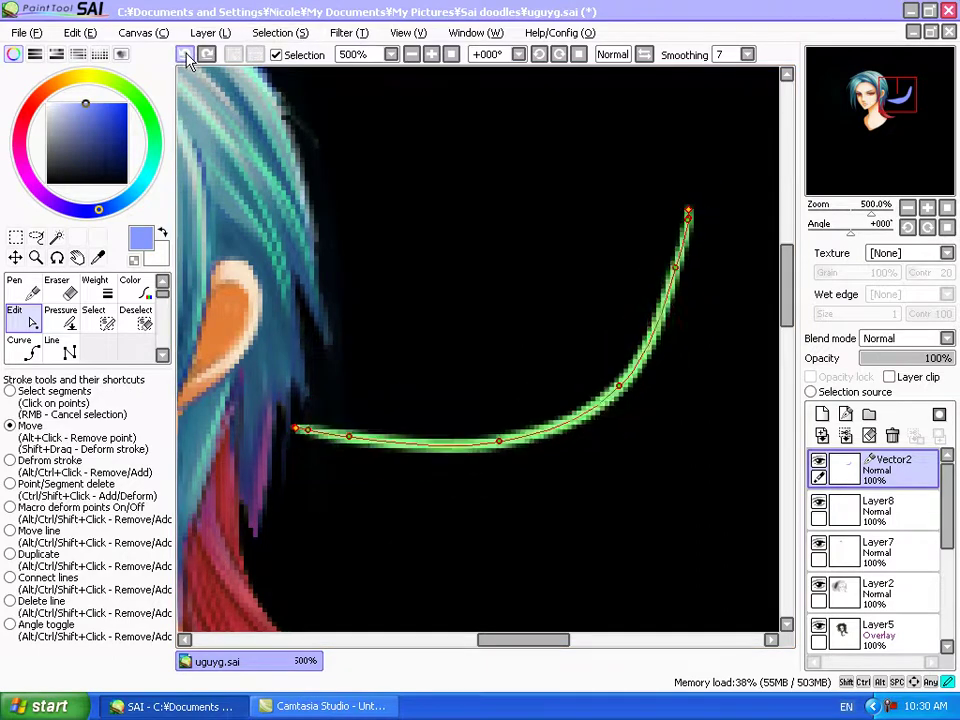
pyautogui.click(187, 57)
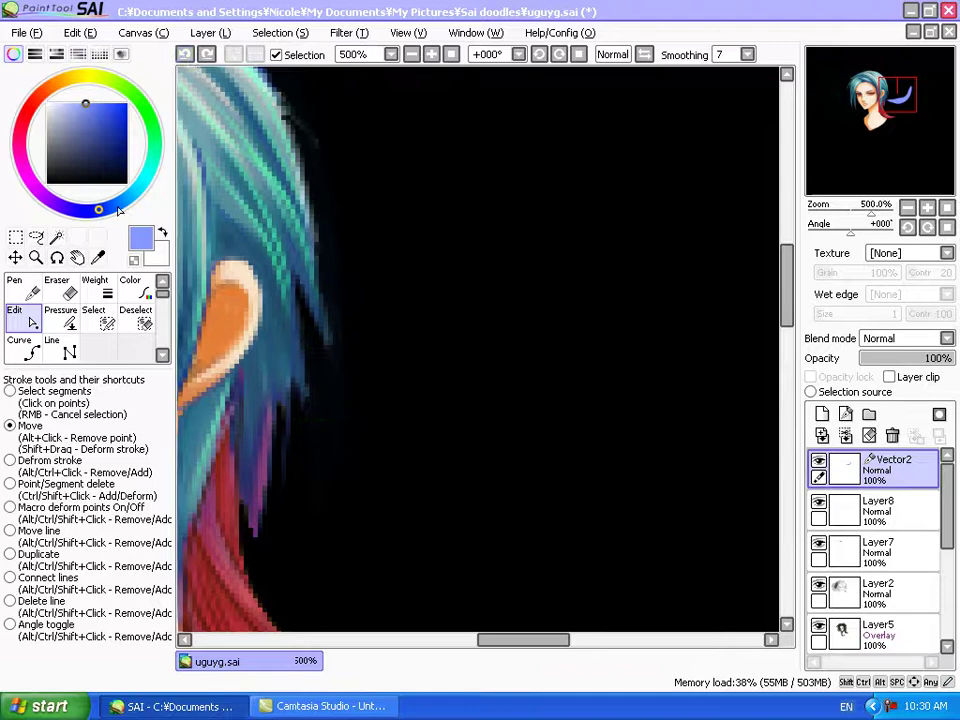
# Step: Draw a blue heart with a crossing tail and Magic Wand-select its inside
pyautogui.click(27, 289)
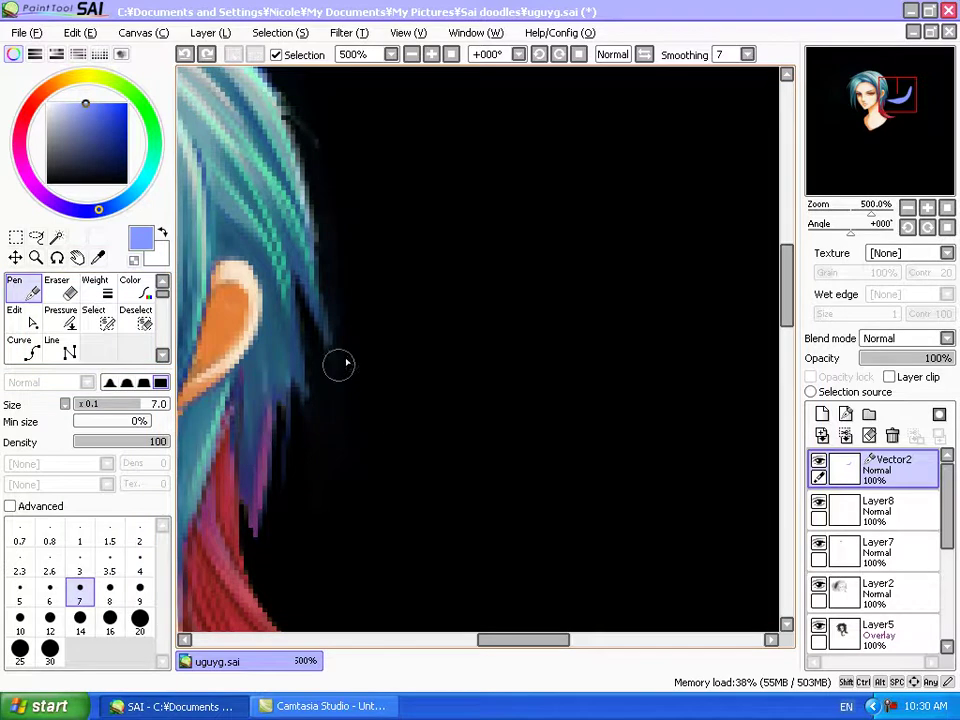
pyautogui.moveTo(519, 372); pyautogui.dragTo(437, 420)
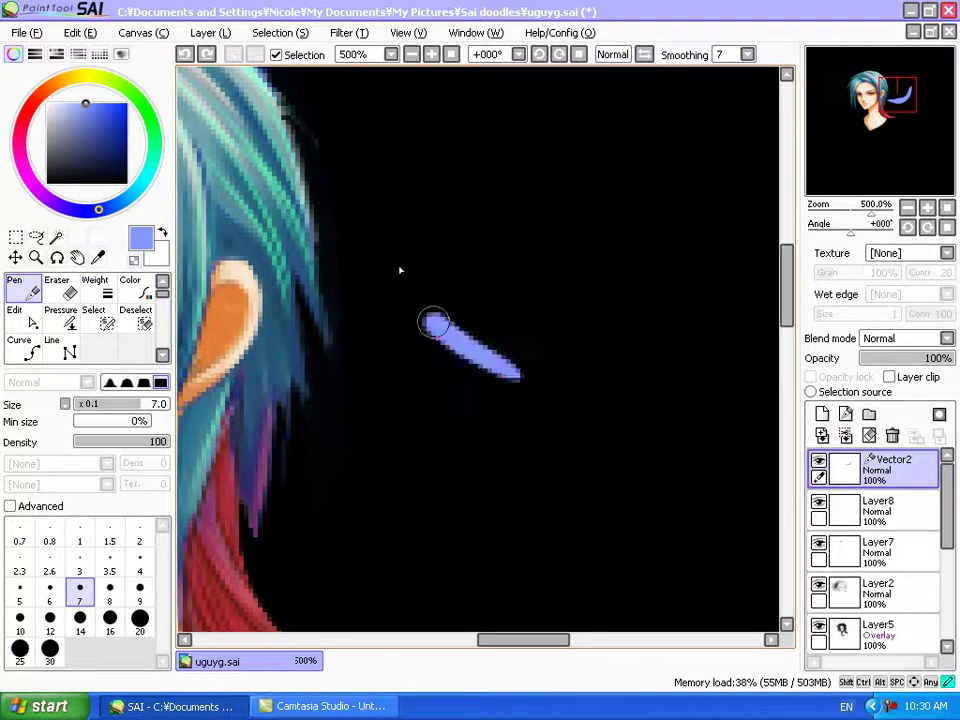
pyautogui.click(57, 237)
pyautogui.click(499, 294)
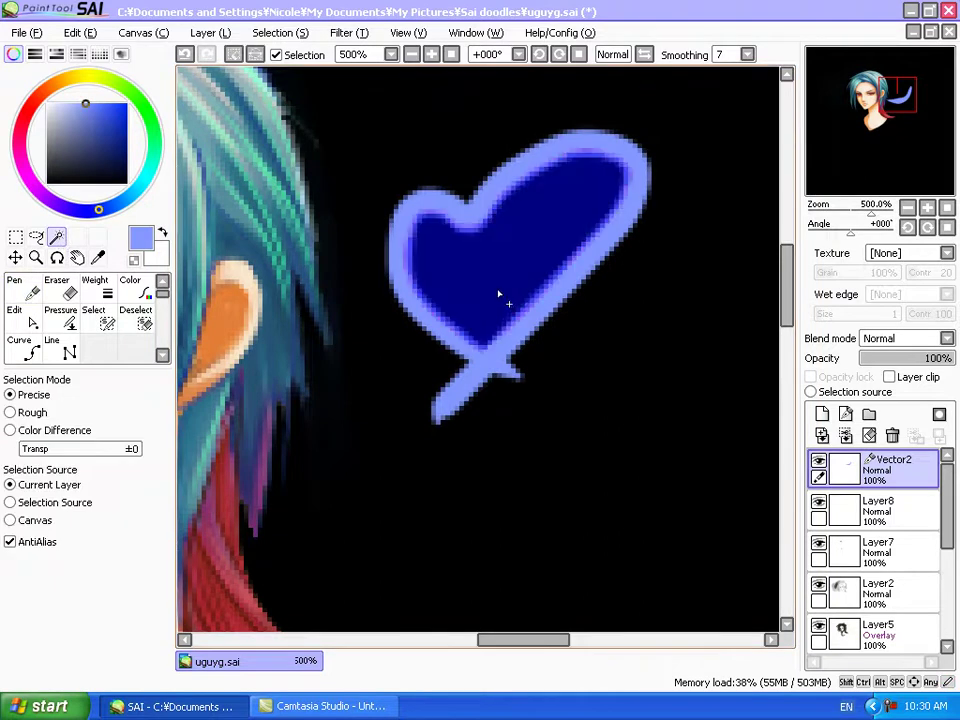
# Step: Add a new layer and bucket-fill the inside of the heart with blue
pyautogui.click(821, 415)
pyautogui.click(22, 350)
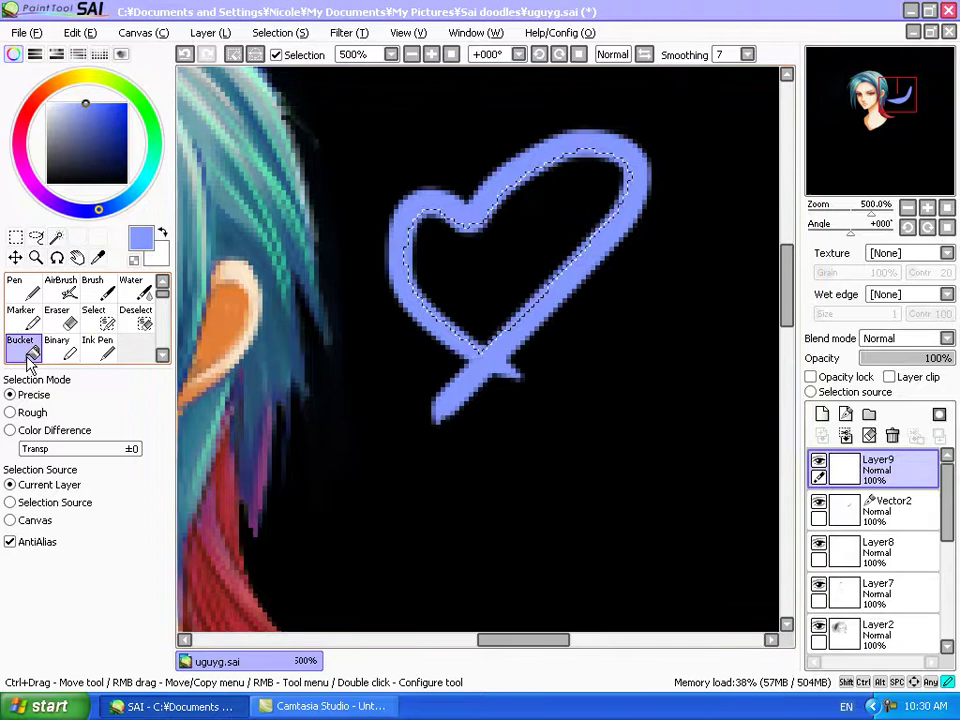
pyautogui.click(504, 288)
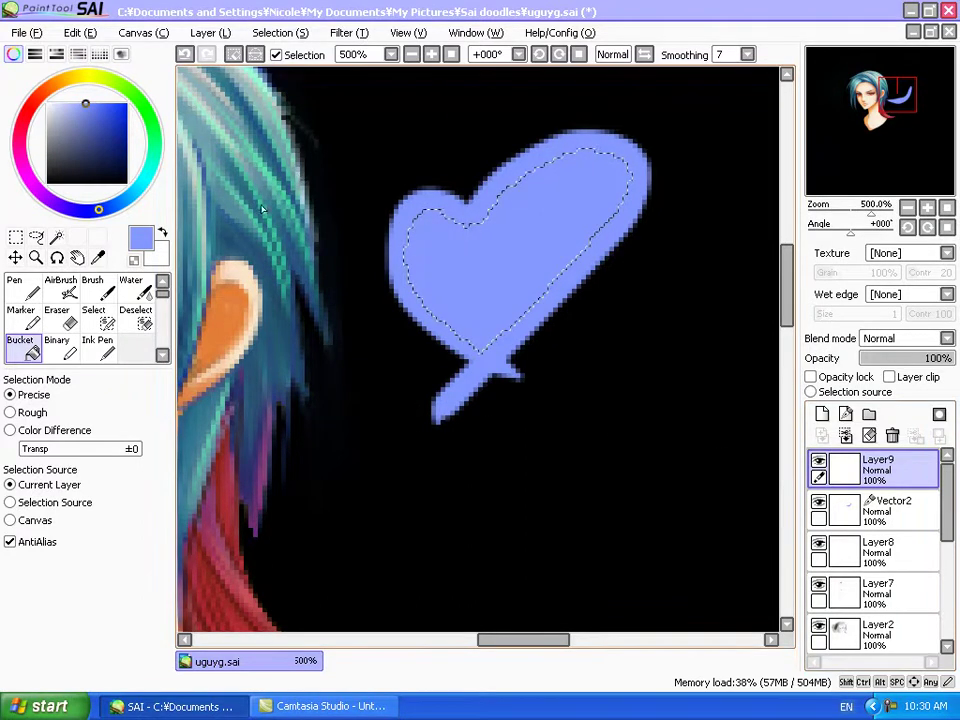
# Step: Clear the selection, then undo the fill, the extra layer and the heart stroke
pyautogui.click(15, 236)
pyautogui.click(340, 408)
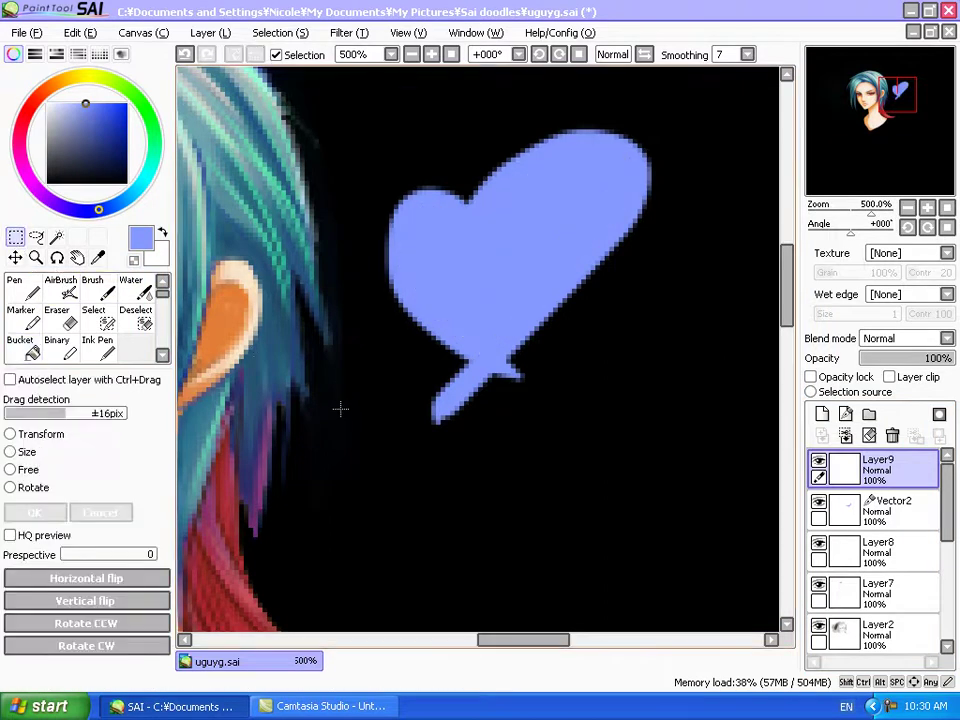
pyautogui.click(185, 55)
pyautogui.click(186, 56)
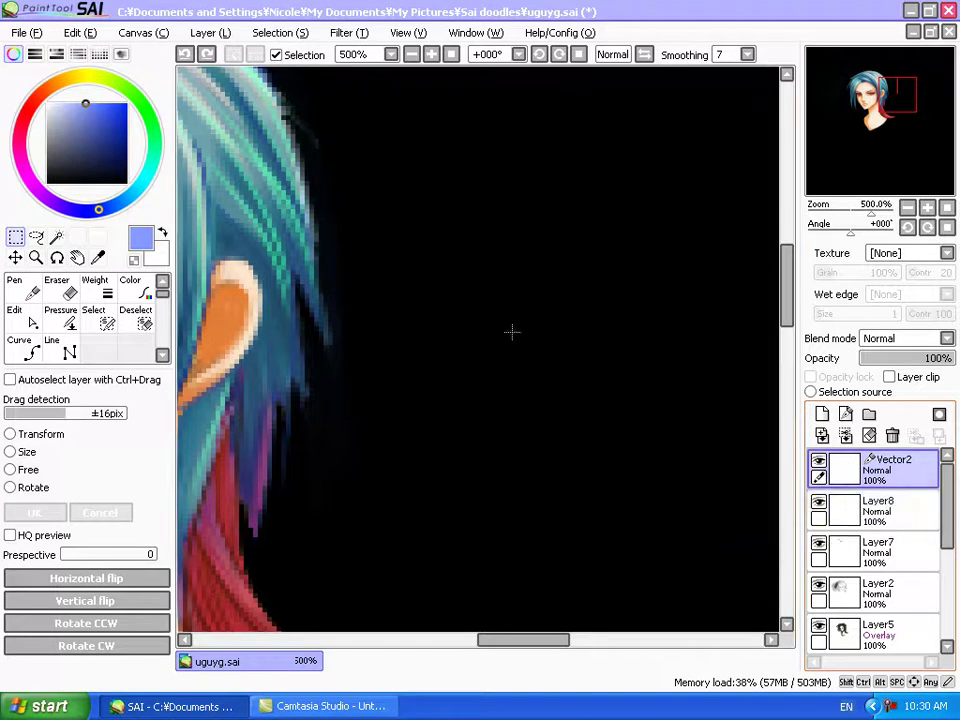
# Step: Draw a blue spiral stroke on Vector2 and pull two of its points up into peaks
pyautogui.click(26, 287)
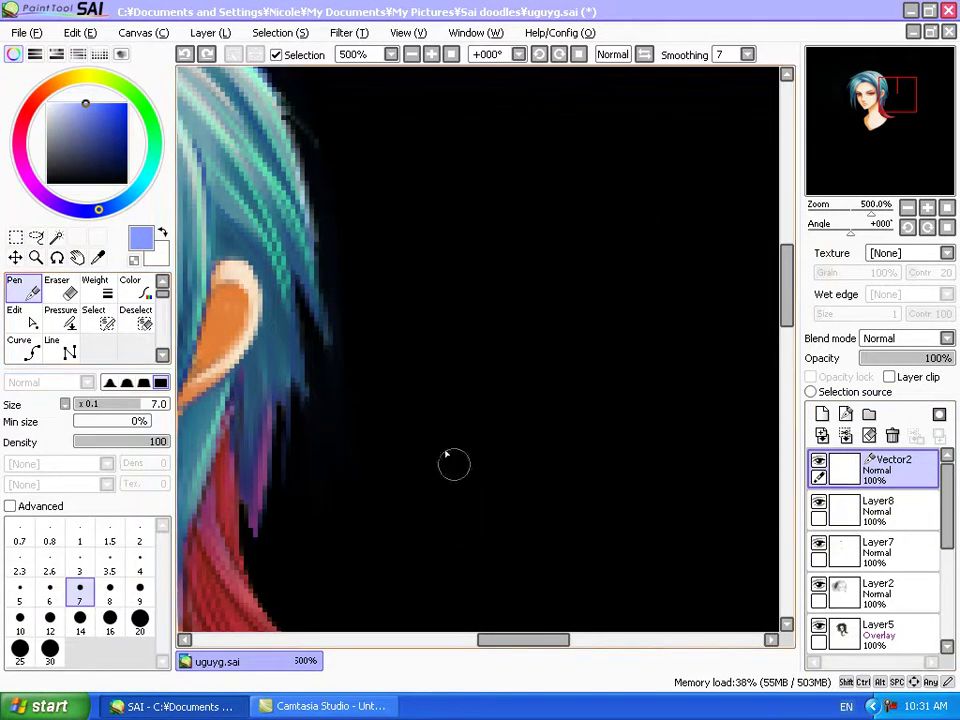
pyautogui.moveTo(405, 418)
pyautogui.mouseDown()
pyautogui.moveTo(448, 392)
pyautogui.moveTo(665, 390)
pyautogui.mouseUp()
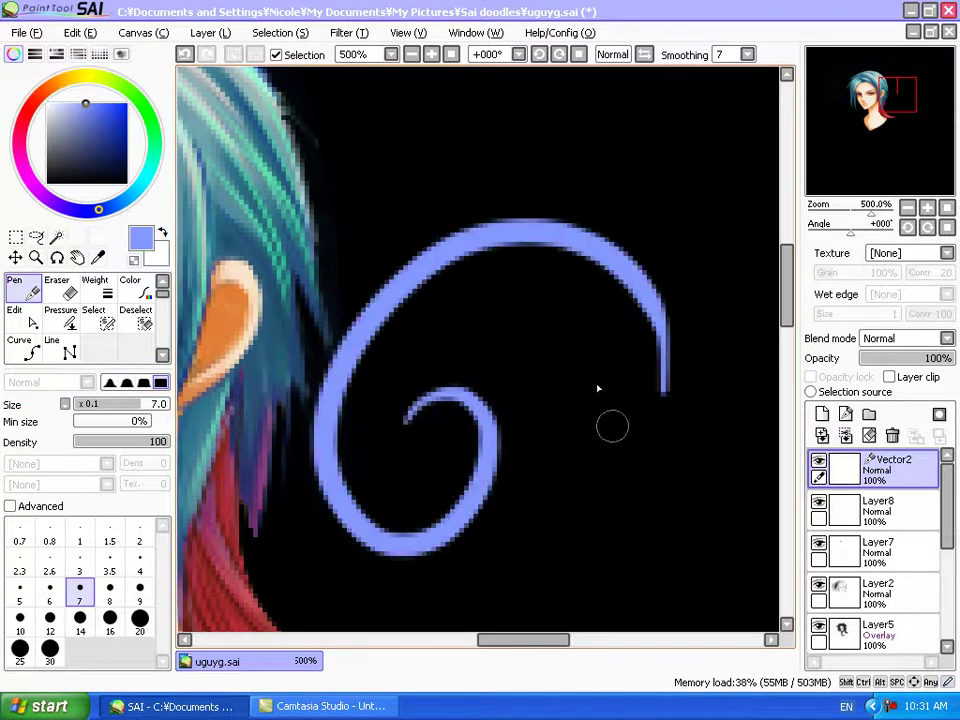
pyautogui.click(33, 320)
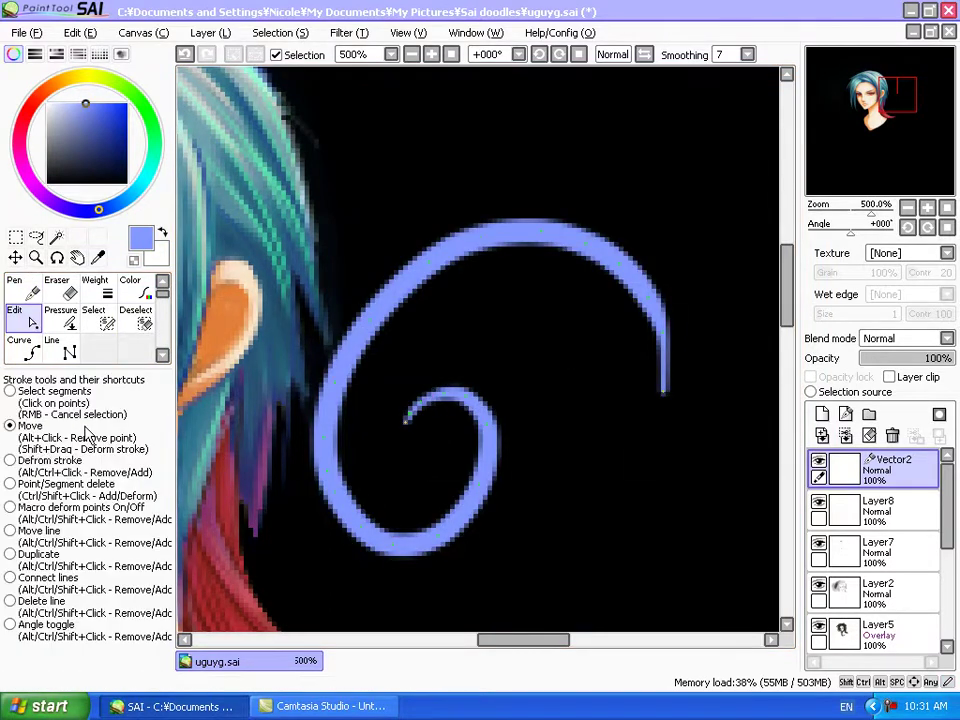
pyautogui.moveTo(600, 253)
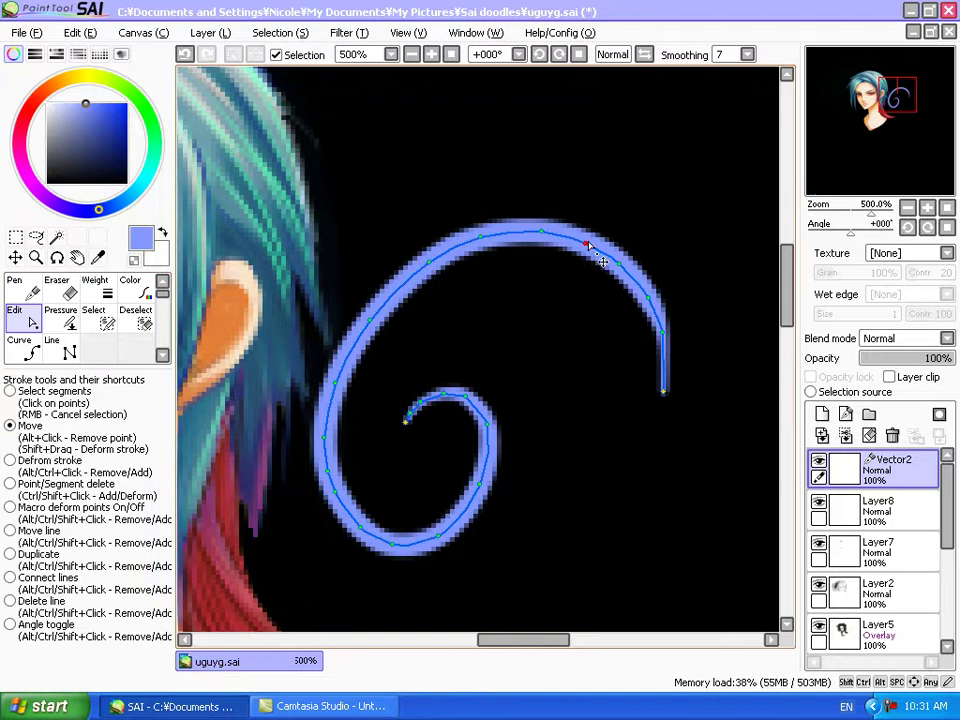
pyautogui.moveTo(589, 247); pyautogui.dragTo(688, 127)
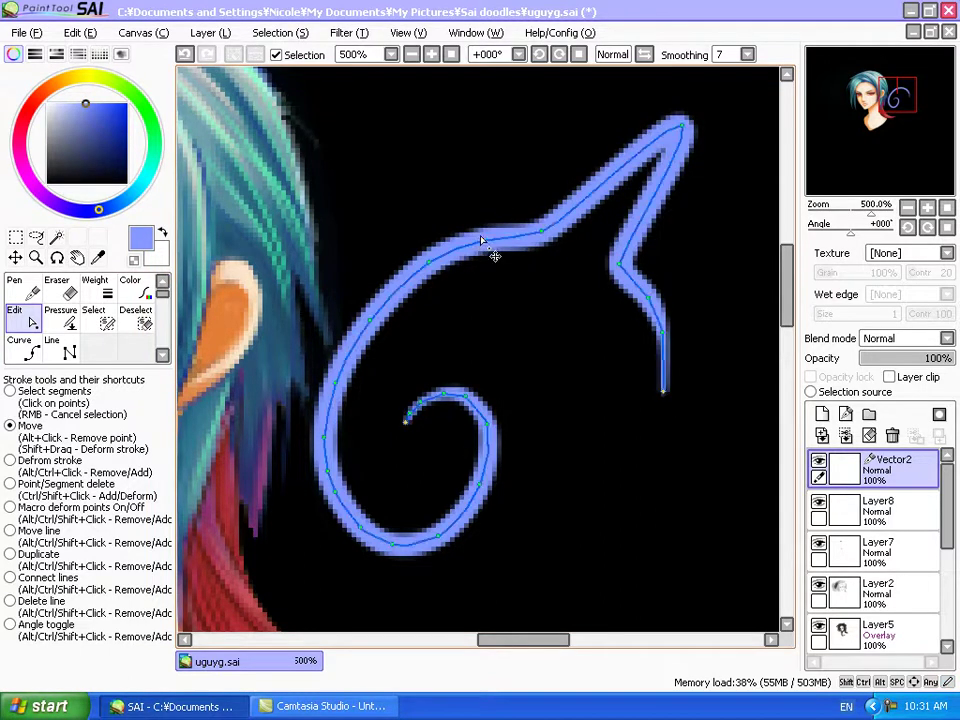
pyautogui.moveTo(495, 250); pyautogui.dragTo(373, 108)
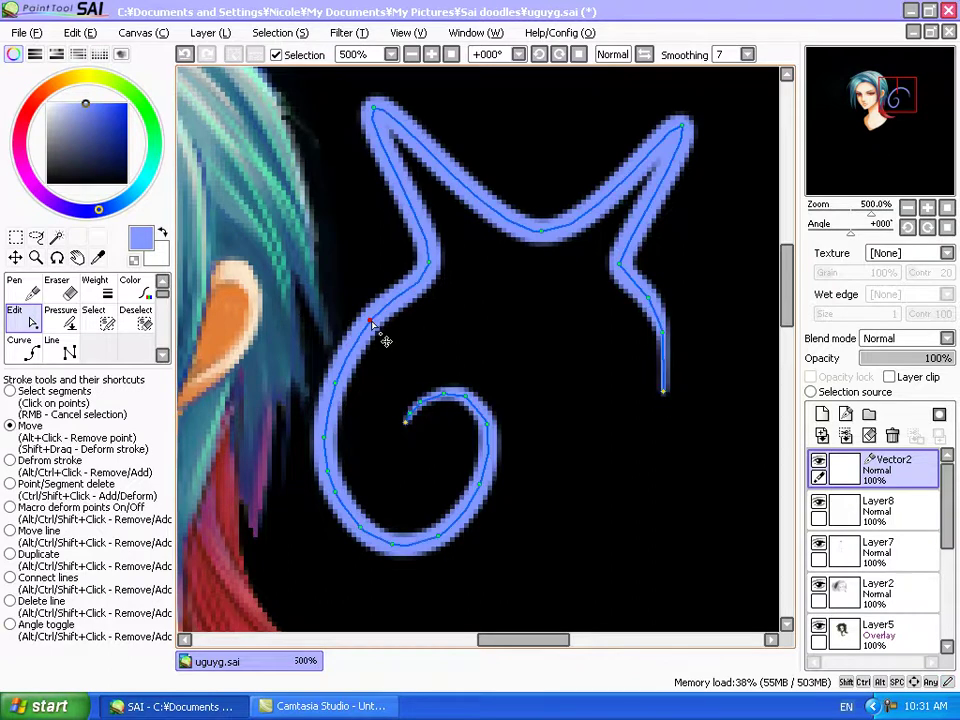
# Step: Drag the remaining points to form the M's middle dip, left arm and curled lower loop
pyautogui.moveTo(369, 322)
pyautogui.mouseDown()
pyautogui.moveTo(343, 214)
pyautogui.moveTo(413, 326)
pyautogui.moveTo(467, 312)
pyautogui.mouseUp()
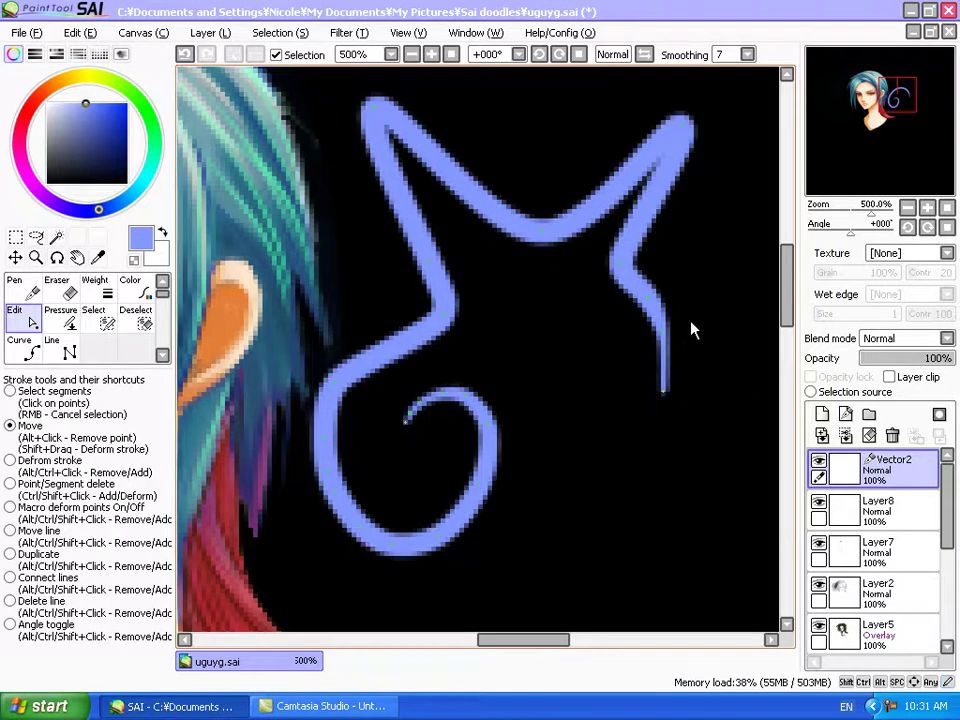
pyautogui.moveTo(676, 313)
pyautogui.mouseDown()
pyautogui.moveTo(685, 300)
pyautogui.moveTo(778, 373)
pyautogui.moveTo(752, 305)
pyautogui.mouseUp()
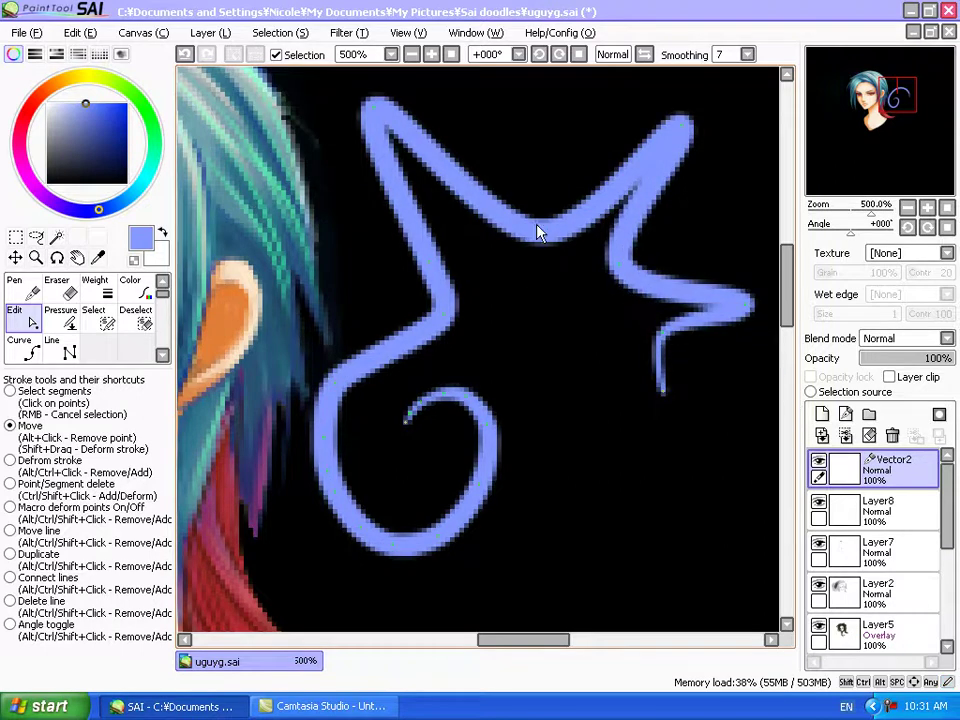
pyautogui.moveTo(543, 233)
pyautogui.mouseDown()
pyautogui.moveTo(553, 281)
pyautogui.moveTo(518, 284)
pyautogui.mouseUp()
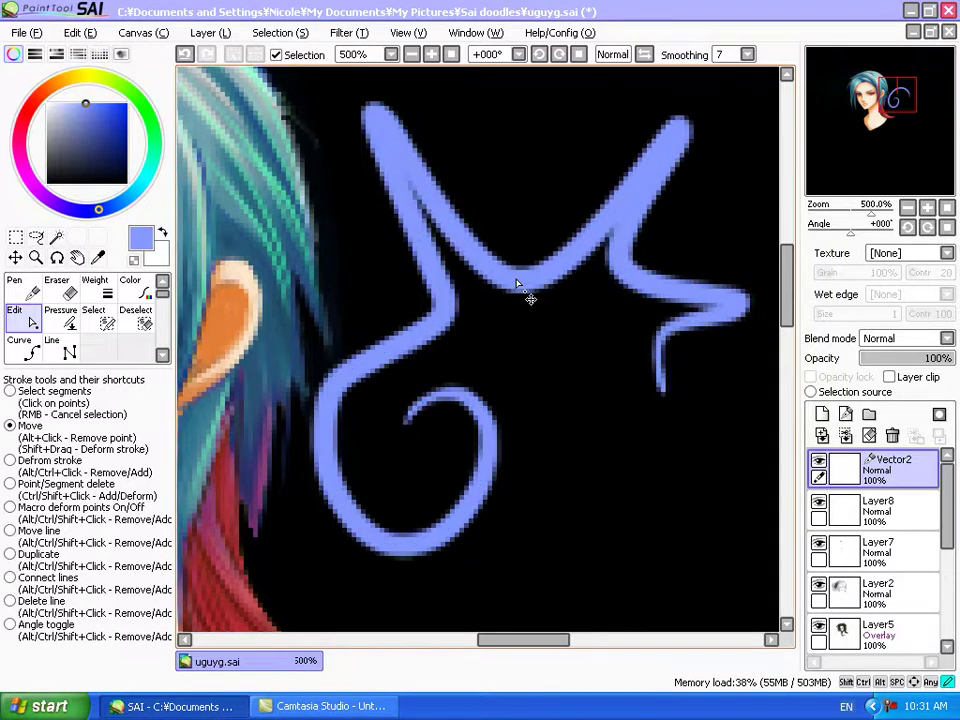
pyautogui.moveTo(439, 340)
pyautogui.mouseDown()
pyautogui.moveTo(395, 333)
pyautogui.moveTo(395, 352)
pyautogui.mouseUp()
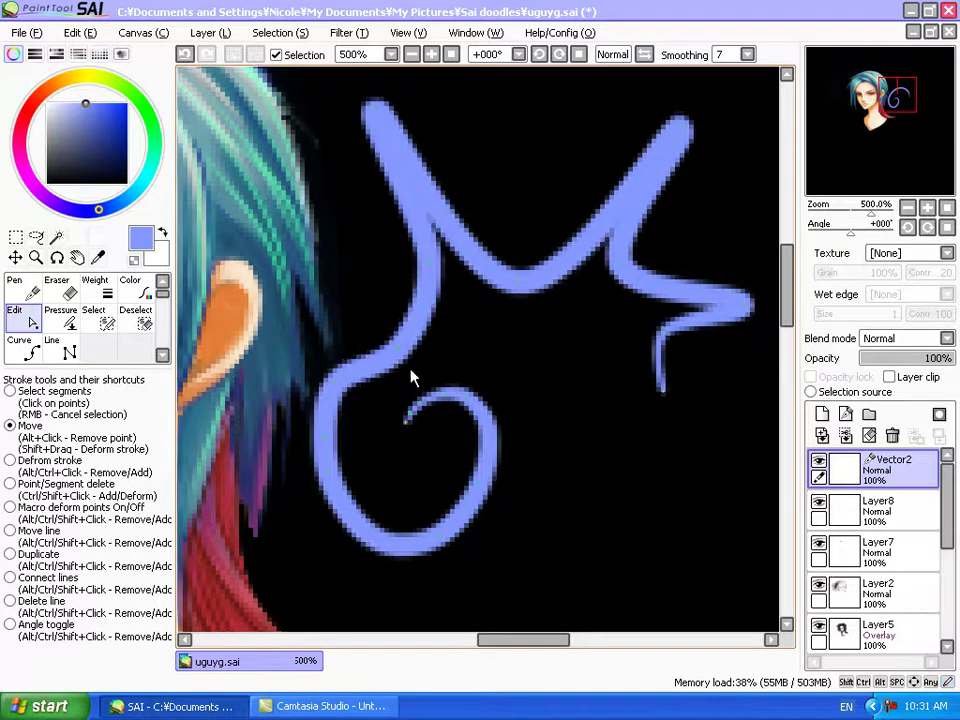
pyautogui.moveTo(403, 355)
pyautogui.mouseDown()
pyautogui.moveTo(512, 325)
pyautogui.moveTo(380, 370)
pyautogui.moveTo(542, 272)
pyautogui.moveTo(456, 287)
pyautogui.moveTo(358, 392)
pyautogui.moveTo(481, 299)
pyautogui.moveTo(354, 431)
pyautogui.moveTo(504, 349)
pyautogui.moveTo(416, 339)
pyautogui.moveTo(401, 343)
pyautogui.moveTo(407, 349)
pyautogui.moveTo(461, 349)
pyautogui.moveTo(411, 343)
pyautogui.moveTo(356, 253)
pyautogui.moveTo(189, 452)
pyautogui.mouseUp()
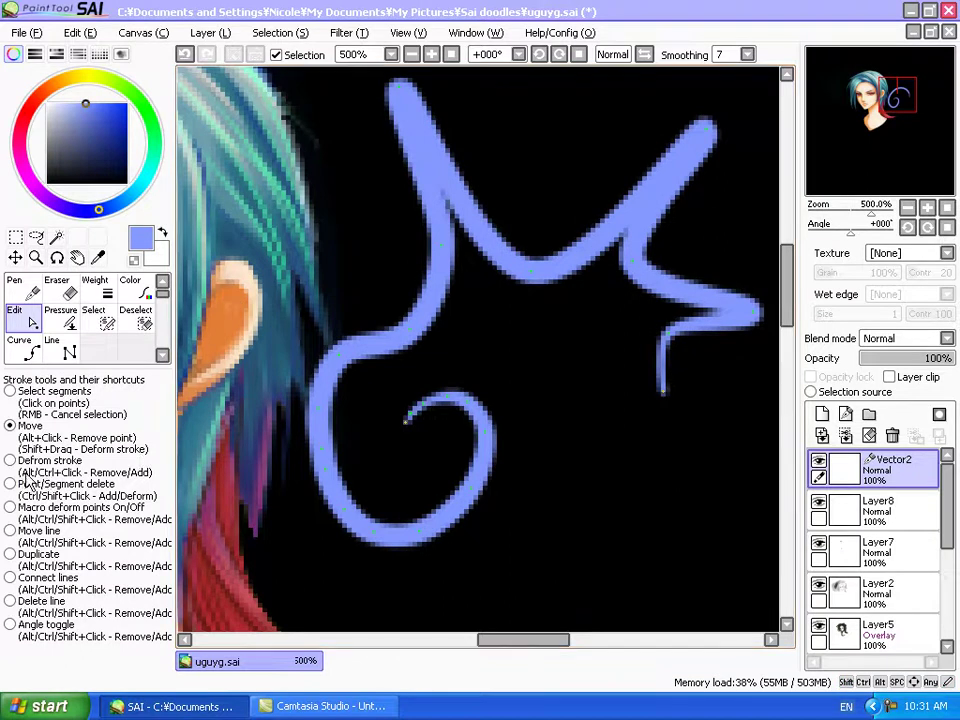
# Step: Undo the spiral and its reshaping, then redo once to restore the Vector2 layer
pyautogui.click(185, 54)
pyautogui.click(186, 55)
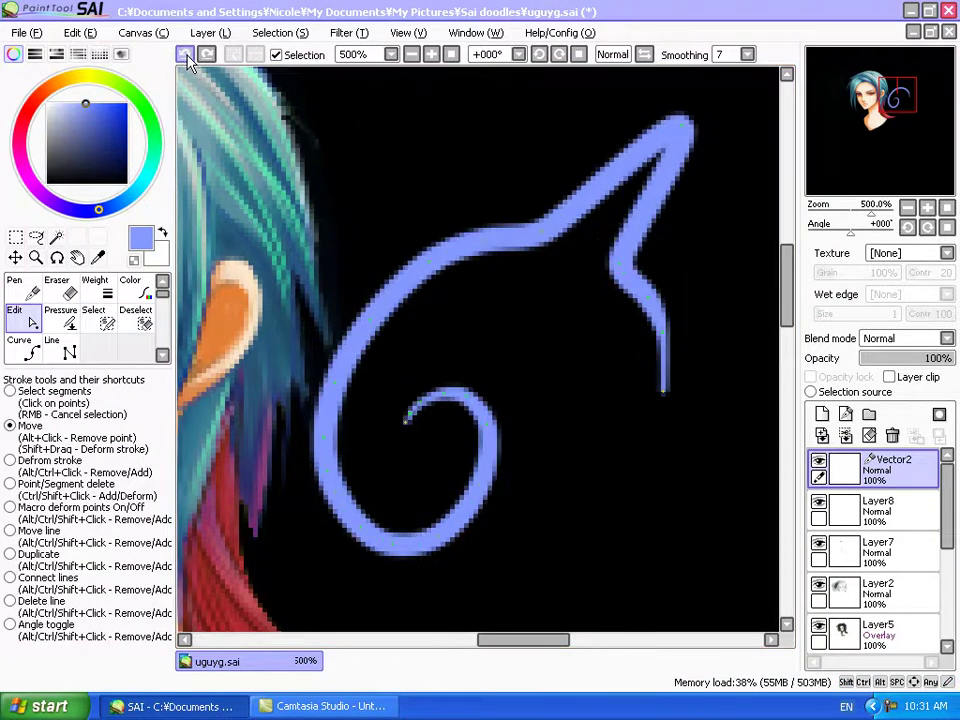
pyautogui.click(187, 55)
pyautogui.click(187, 55)
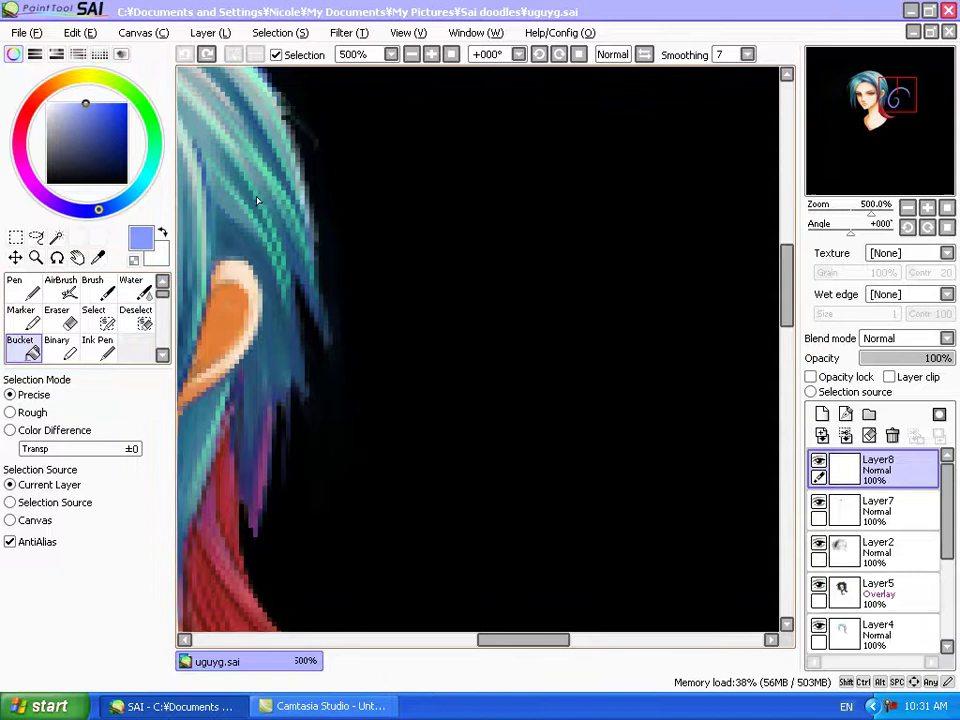
pyautogui.click(207, 55)
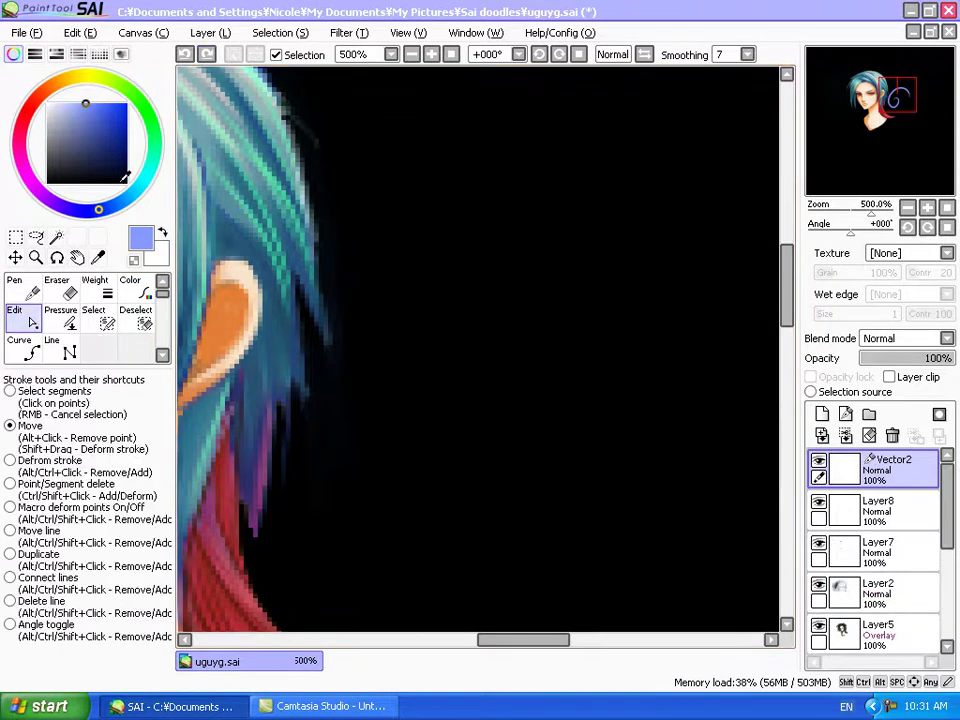
# Step: Draw a blue vector heart with a crossing tail on Vector2
pyautogui.click(33, 285)
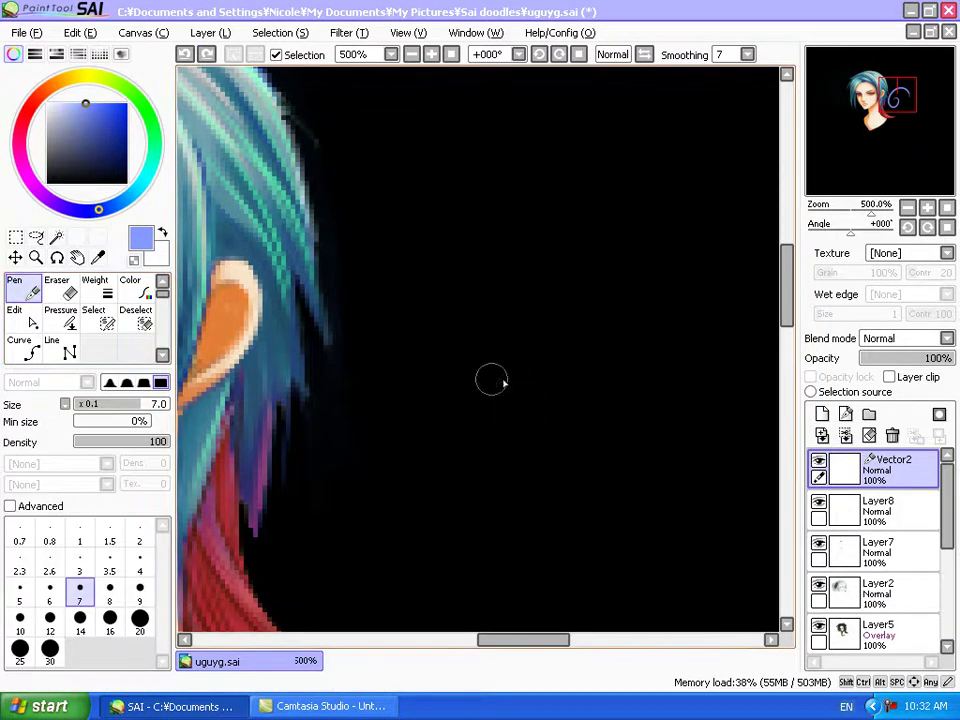
pyautogui.moveTo(497, 362); pyautogui.dragTo(436, 414)
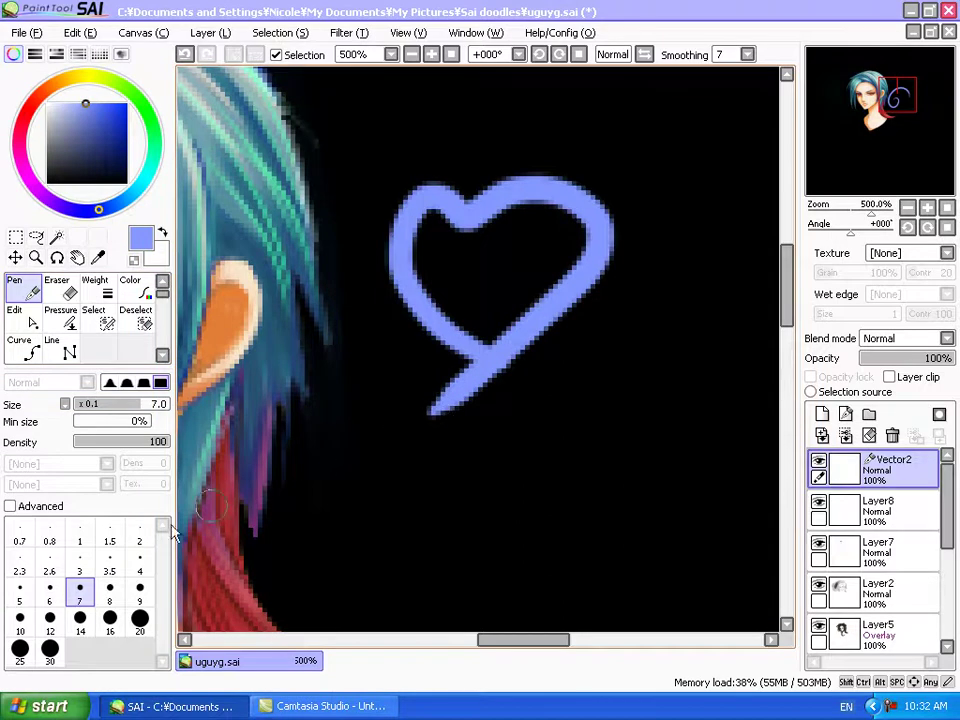
pyautogui.click(30, 315)
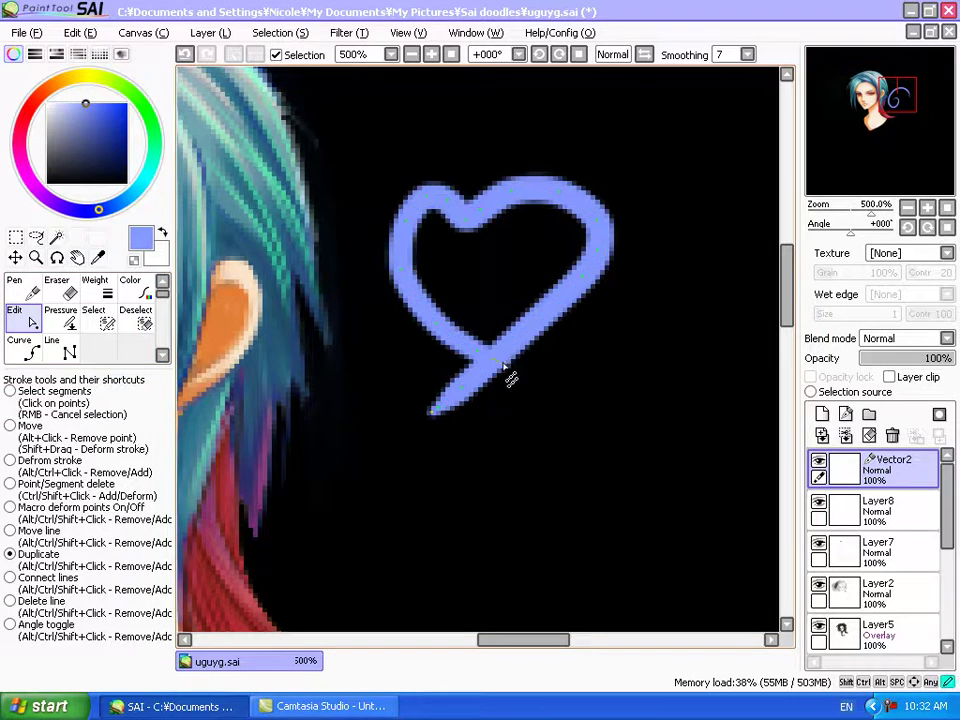
# Step: Duplicate the heart three times, then undo all copies and the original heart stroke
pyautogui.moveTo(507, 372); pyautogui.dragTo(642, 459)
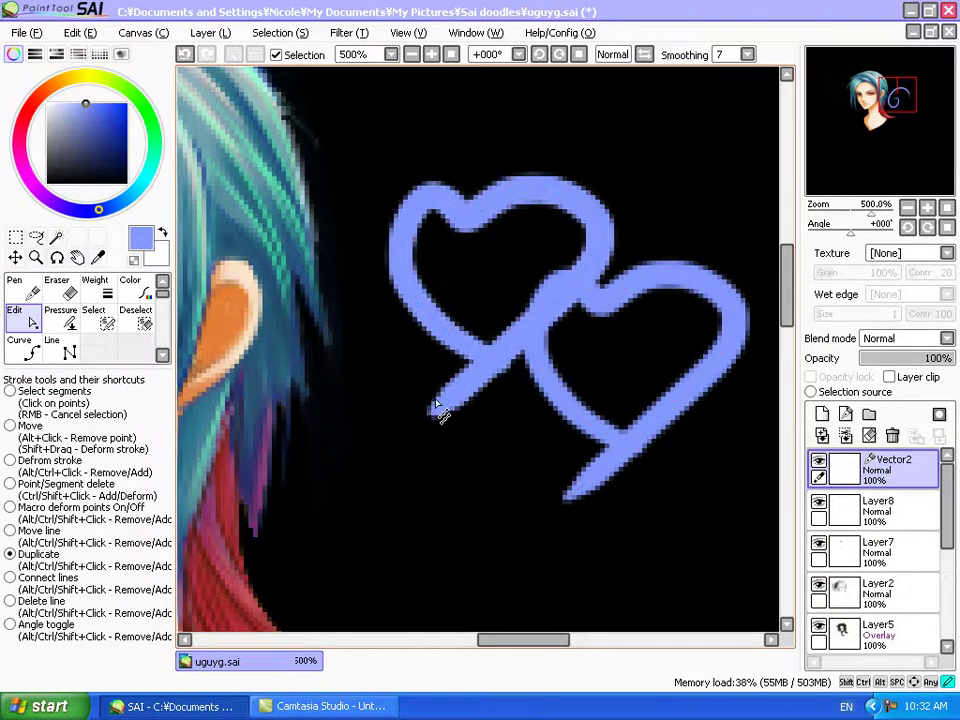
pyautogui.moveTo(437, 408); pyautogui.dragTo(364, 510)
pyautogui.moveTo(503, 364); pyautogui.dragTo(508, 561)
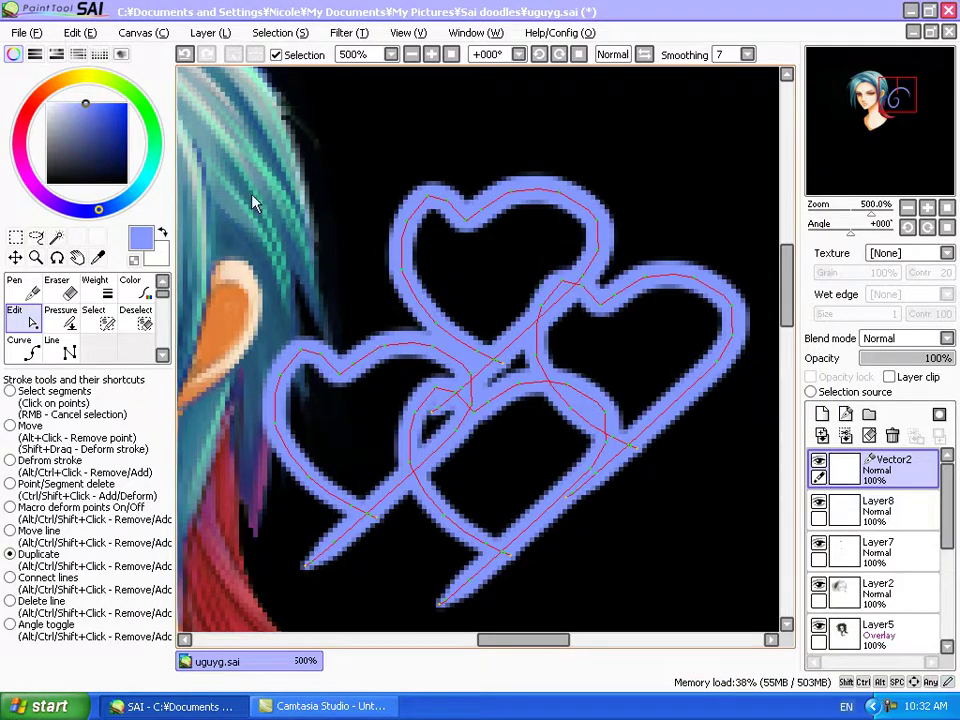
pyautogui.click(184, 55)
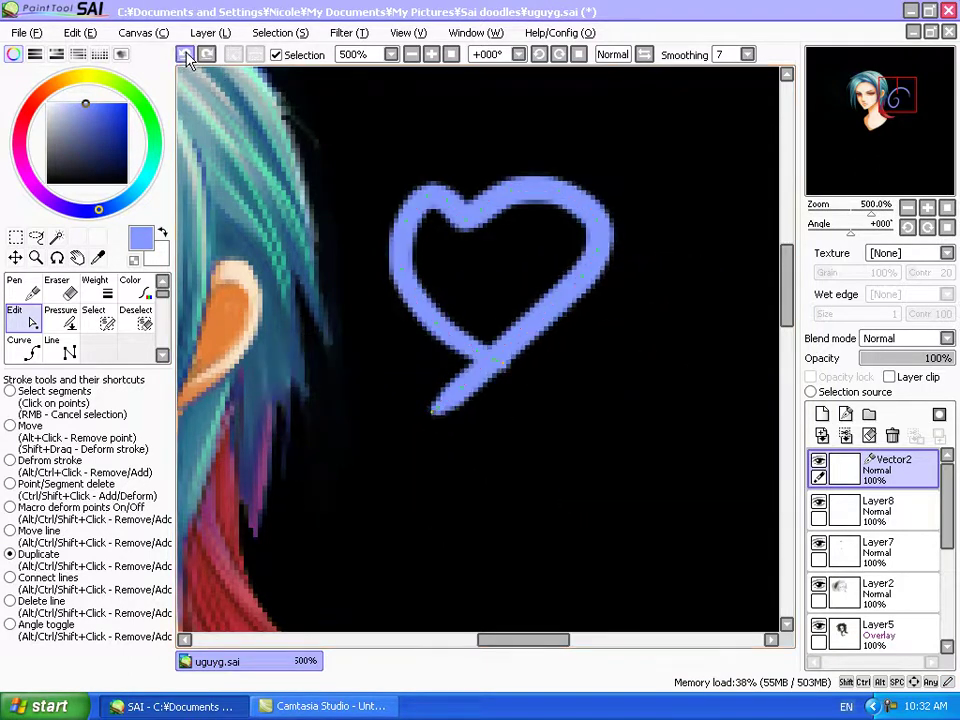
pyautogui.click(184, 55)
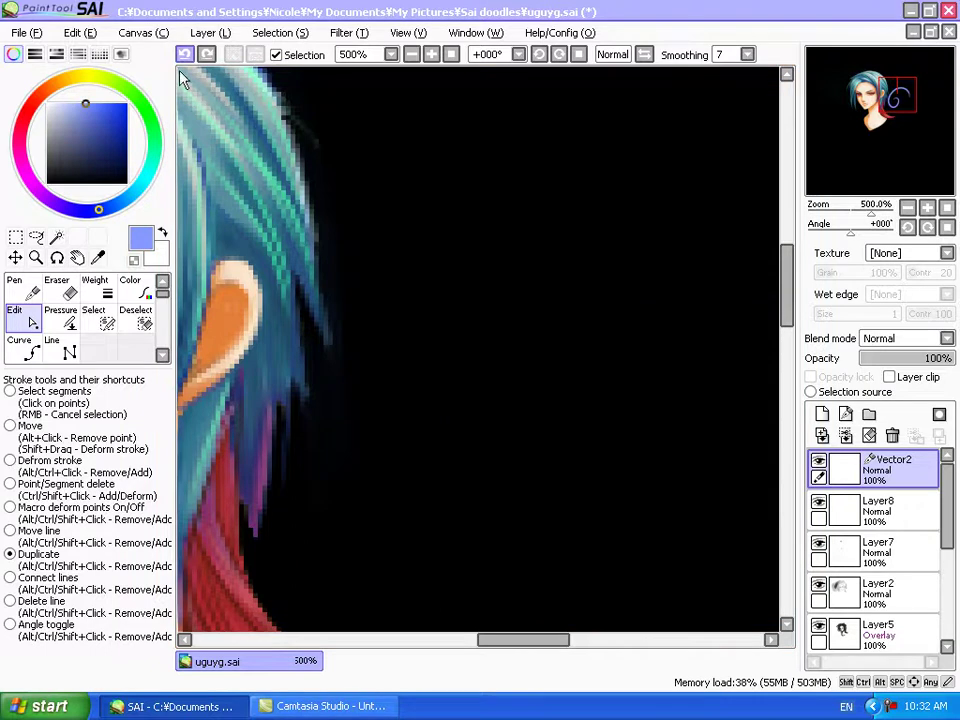
# Step: Draw a salmon-coloured pen line diagonally from the forehead over the eye to the cheek
pyautogui.click(28, 290)
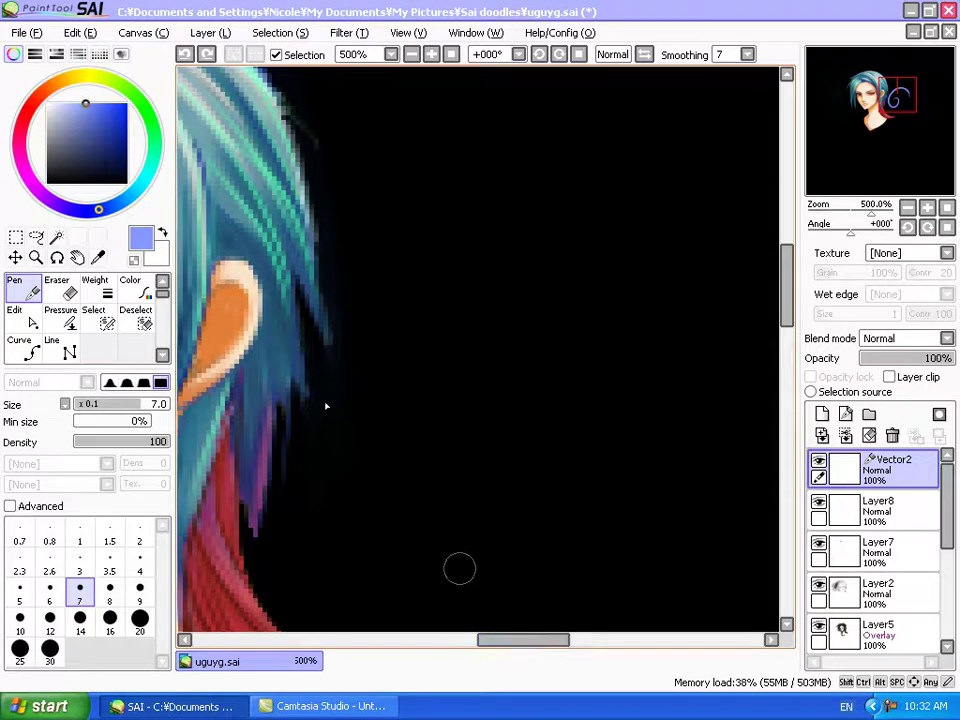
pyautogui.click(38, 96)
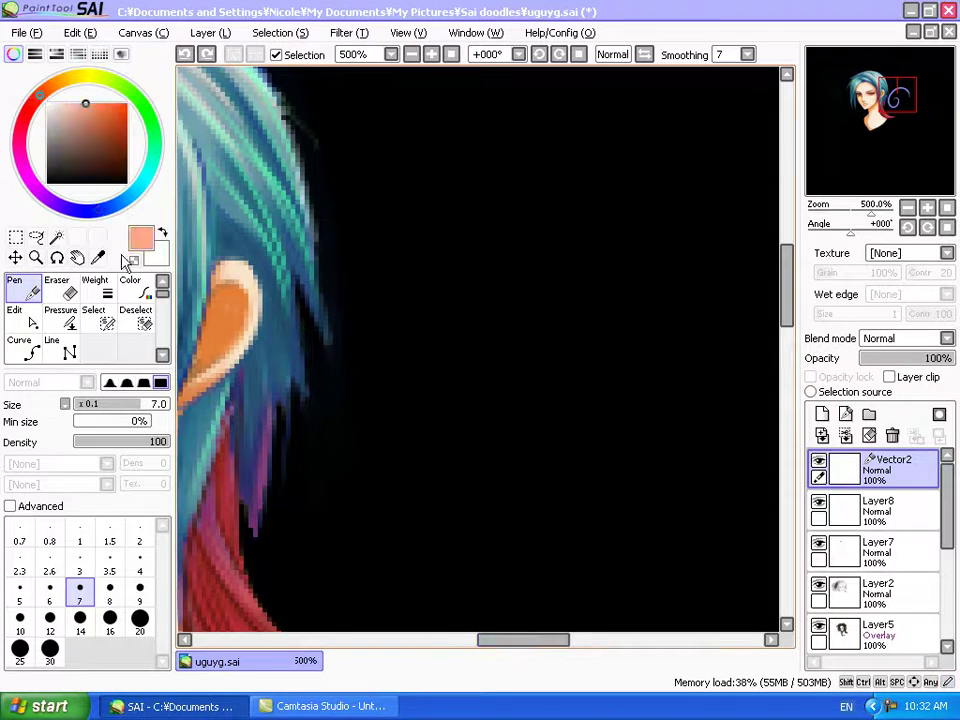
pyautogui.moveTo(545, 648); pyautogui.dragTo(477, 643)
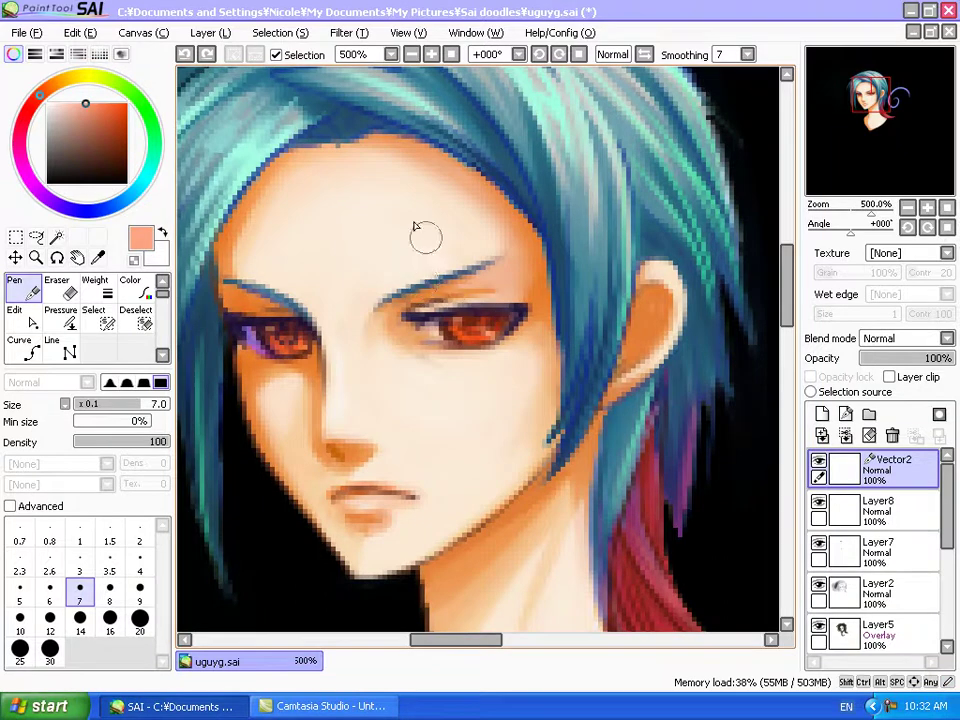
pyautogui.moveTo(393, 193); pyautogui.dragTo(471, 423)
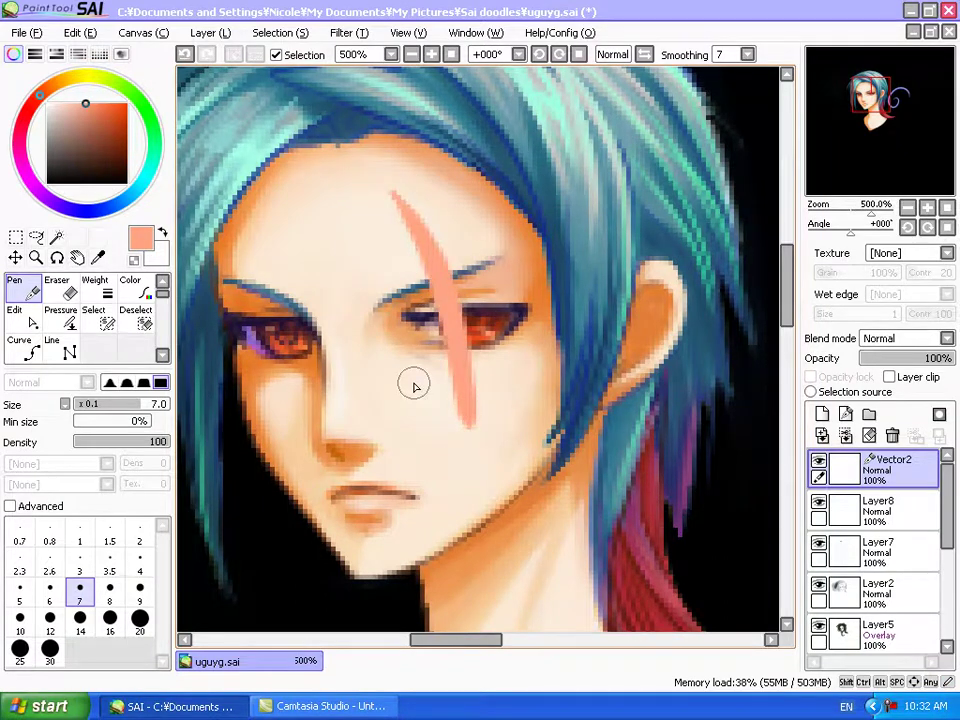
# Step: Switch to the size-4 vector Eraser with the E shortcut
pyautogui.press('e')
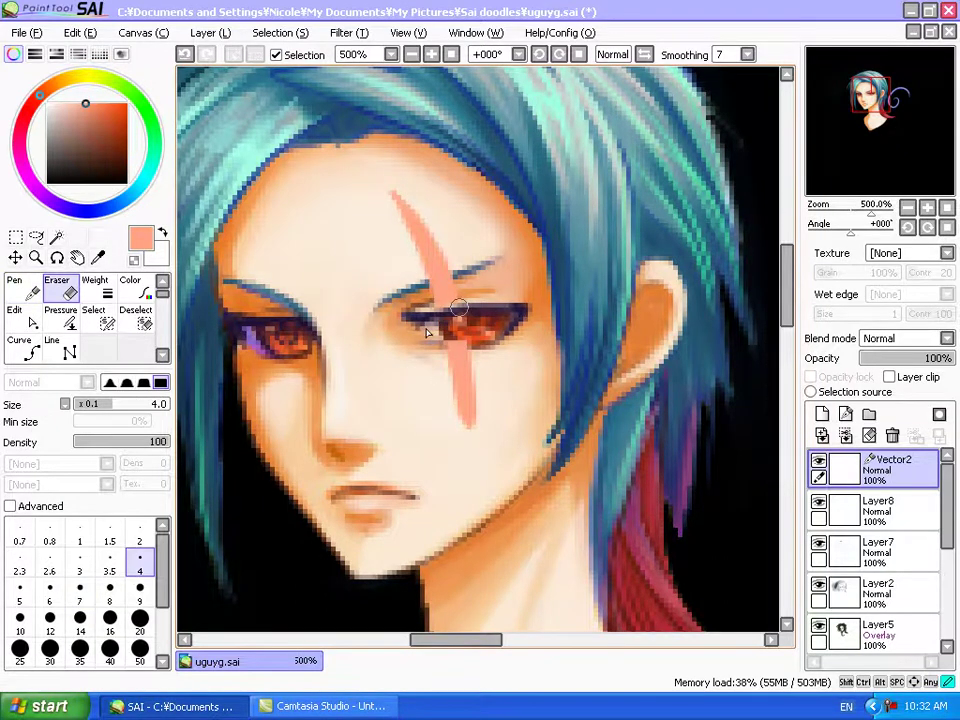